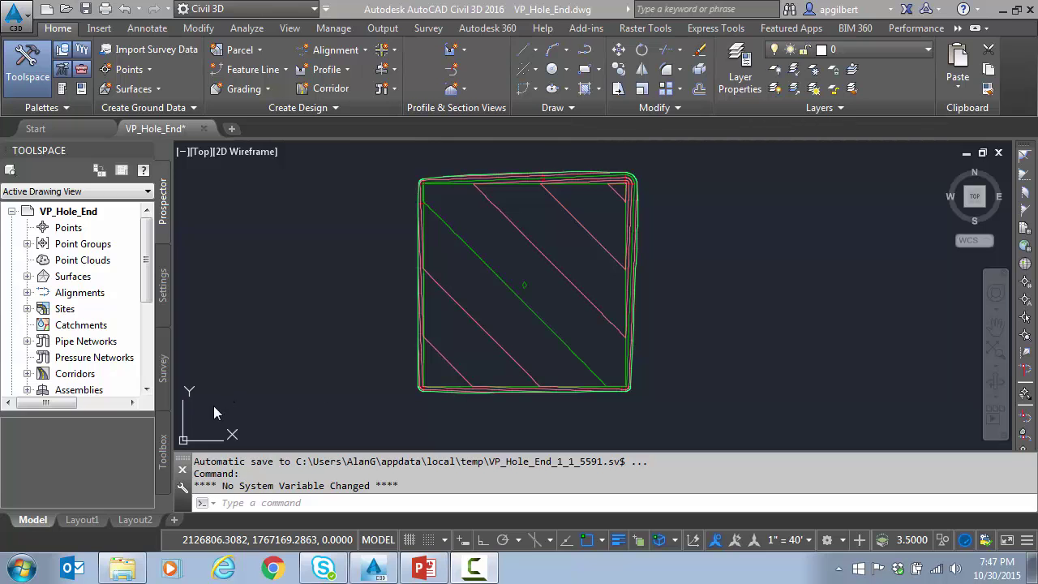
Step: Insert the 11x17 layout from the template $NYSDOT (Imperial).dwt in the ViewportHole folder and open that layout
right_click(174, 520)
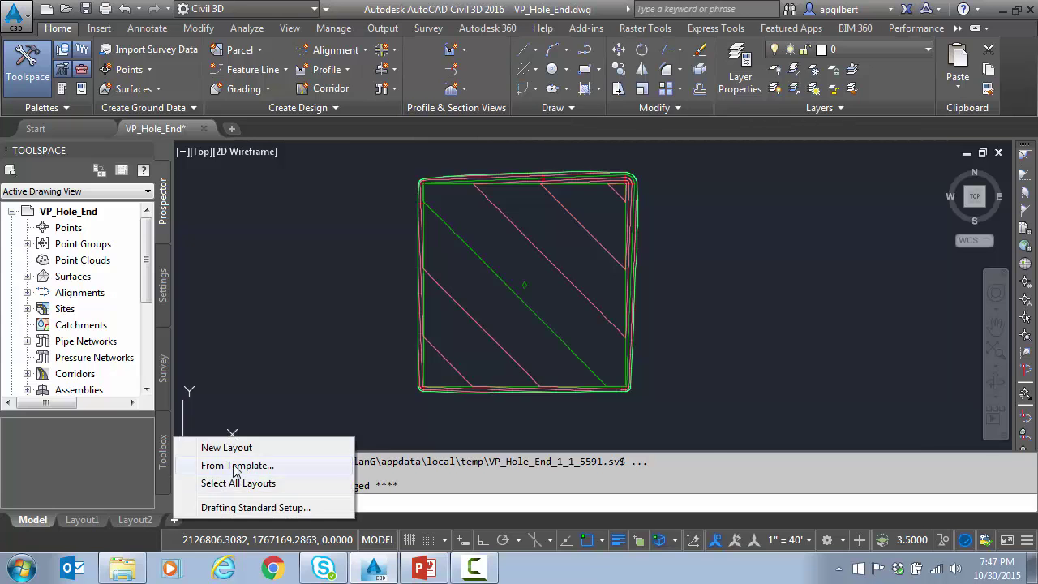
left_click(233, 466)
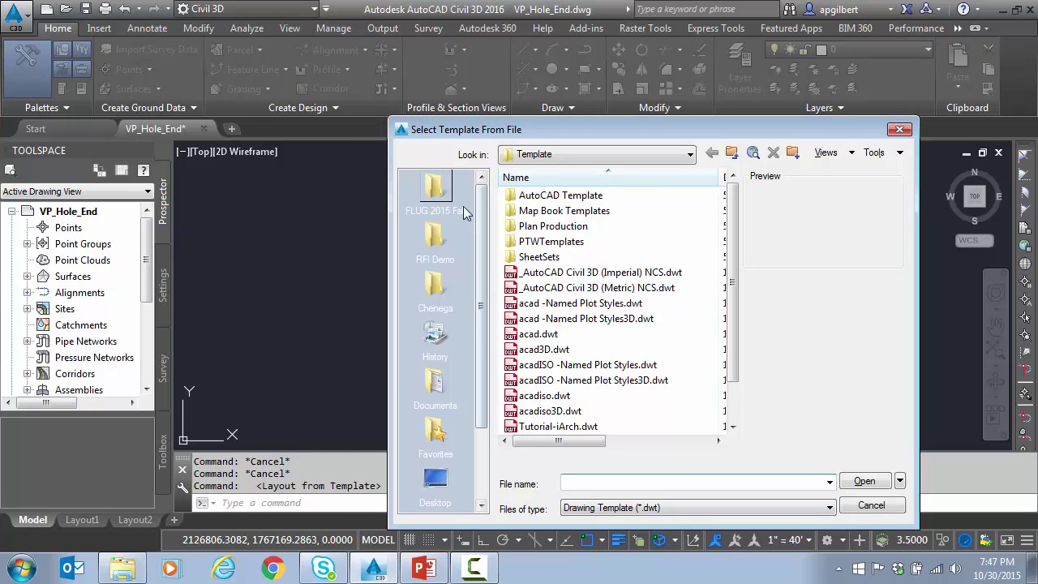
left_click(435, 195)
double_click(554, 198)
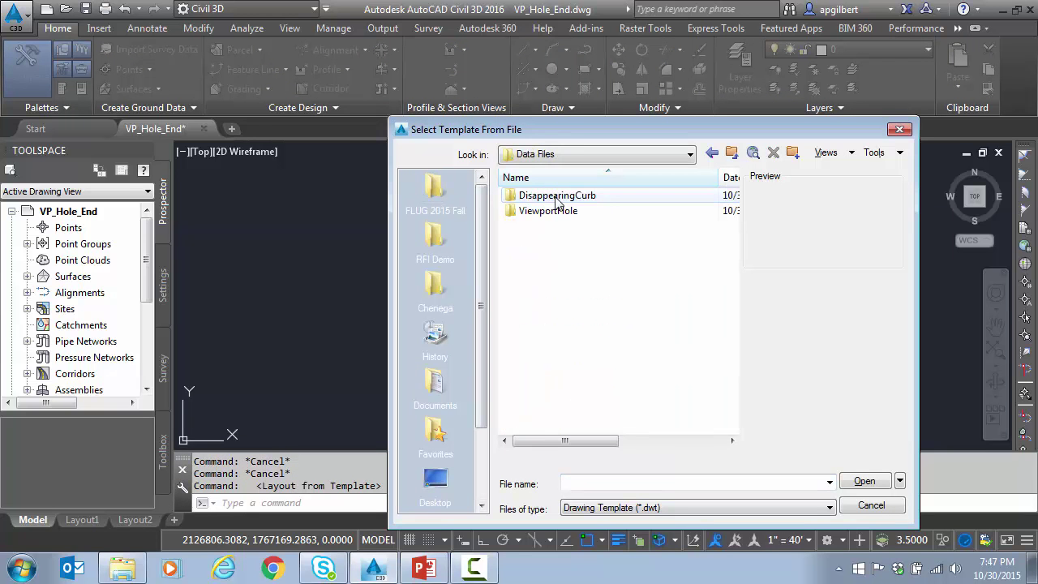
double_click(557, 213)
left_click(559, 197)
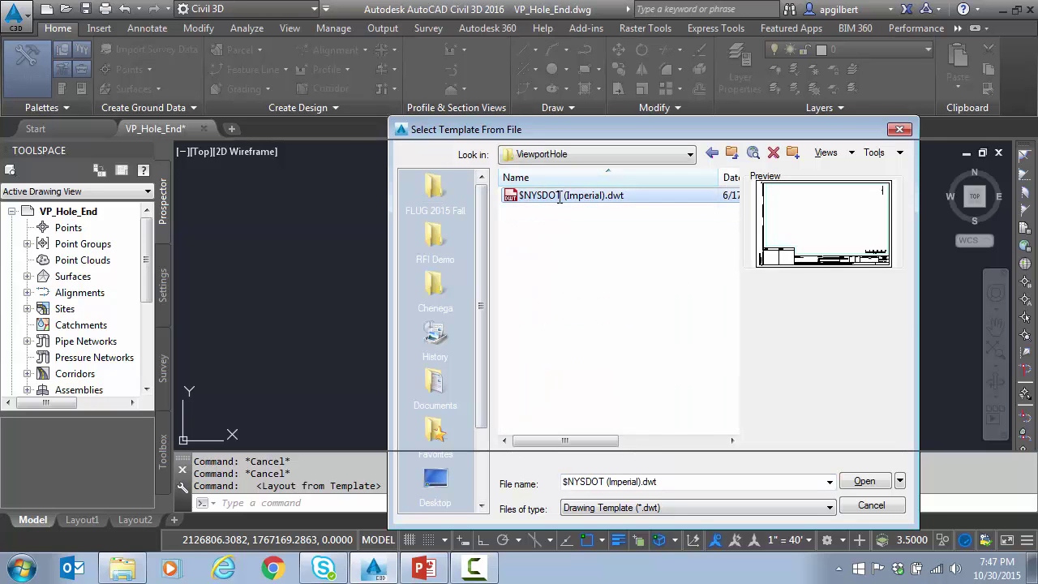
double_click(560, 197)
left_click(691, 388)
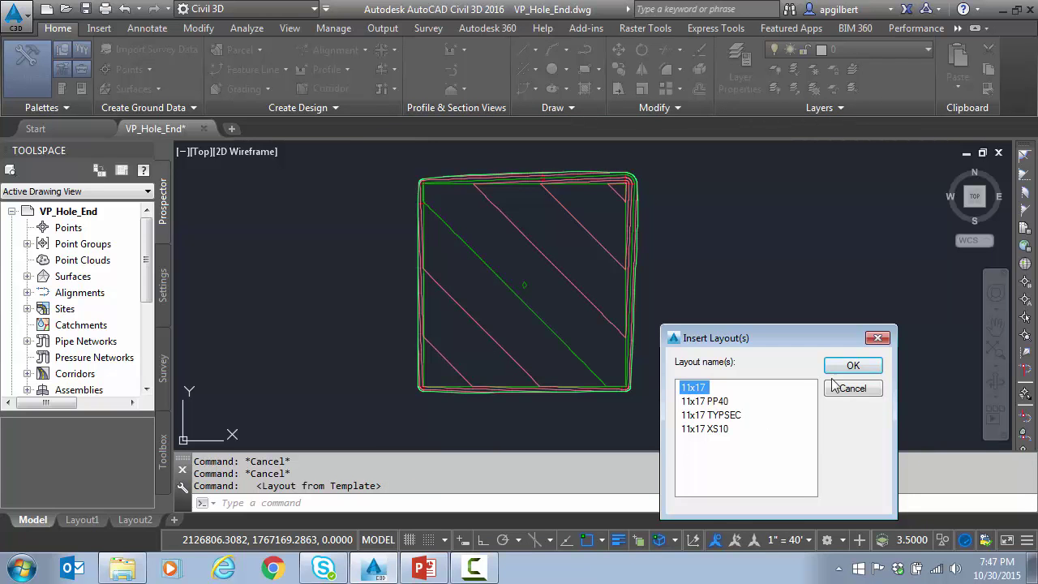
left_click(854, 365)
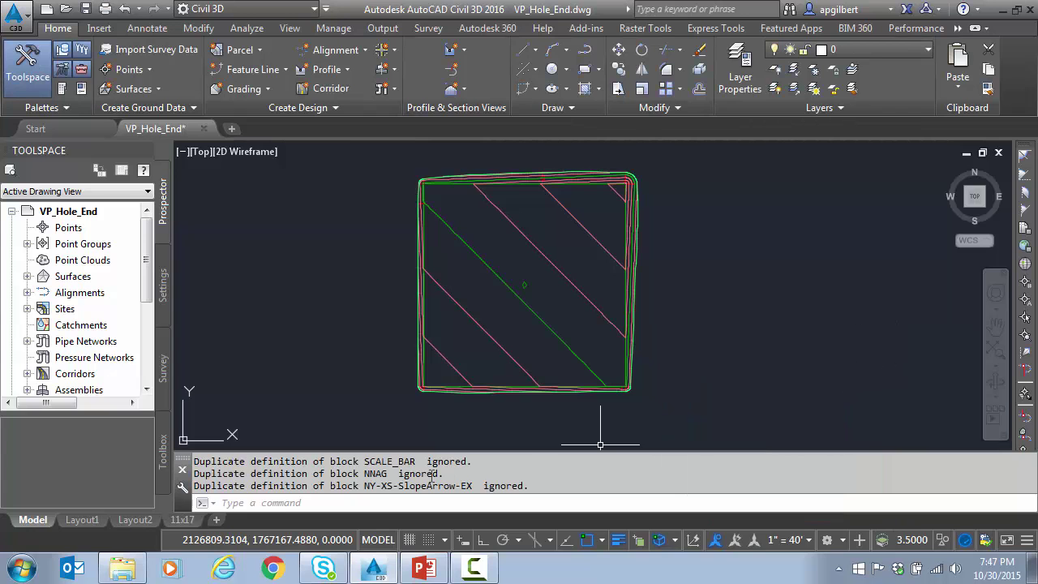
left_click(186, 521)
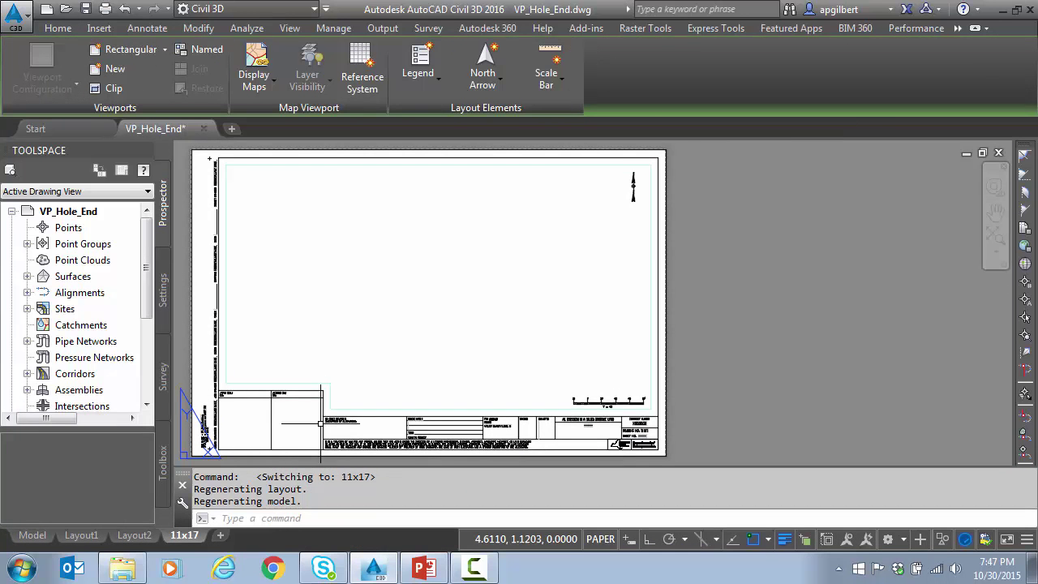
Step: Check the outline of the sheet's existing viewport and narrow the Toolspace palette
left_click(361, 411)
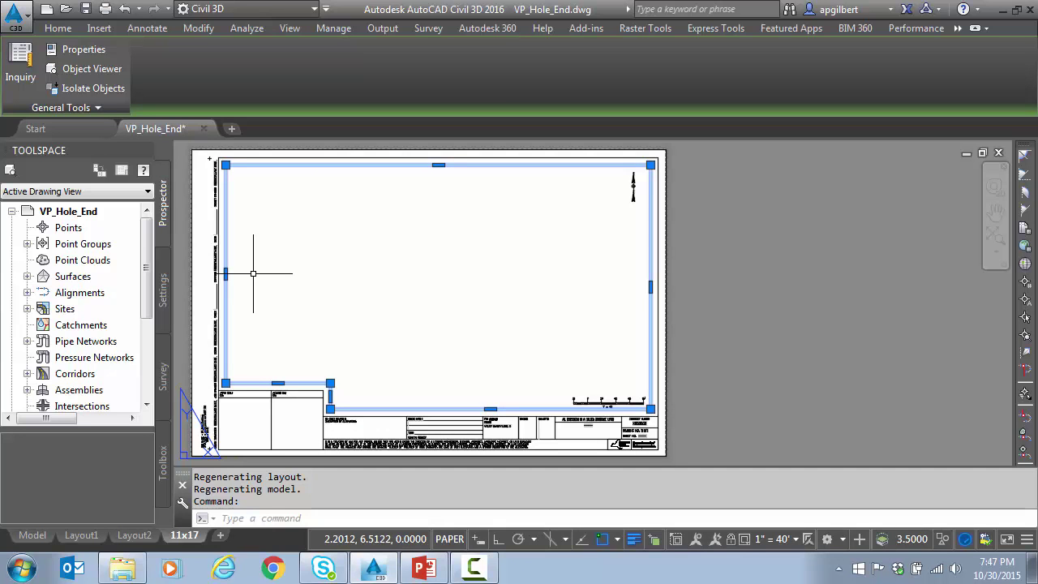
key("Escape")
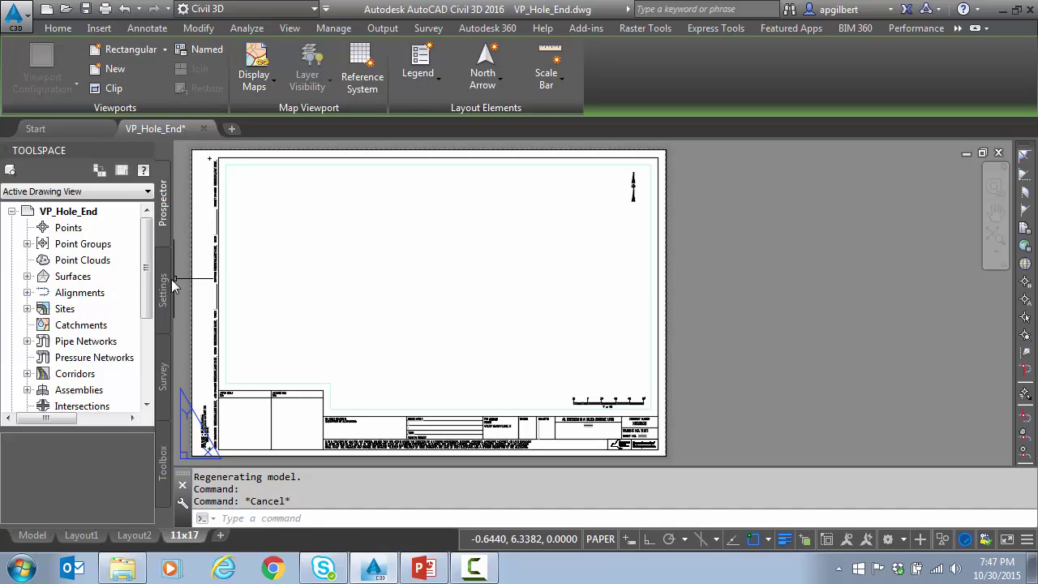
left_click_drag(173, 279, 128, 279)
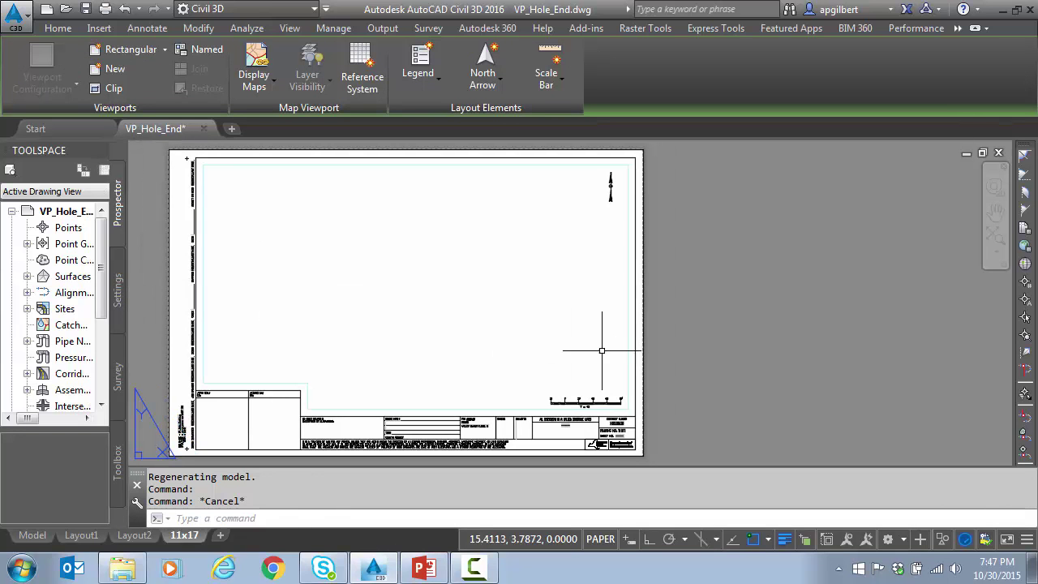
Step: Begin a polygonal viewport in the empty space beside the sheet, placing the four outer corners of a large rectangle
scroll(712, 360, "down", 4)
middle_click_drag(711, 360, 447, 336)
scroll(447, 336, "up", 2)
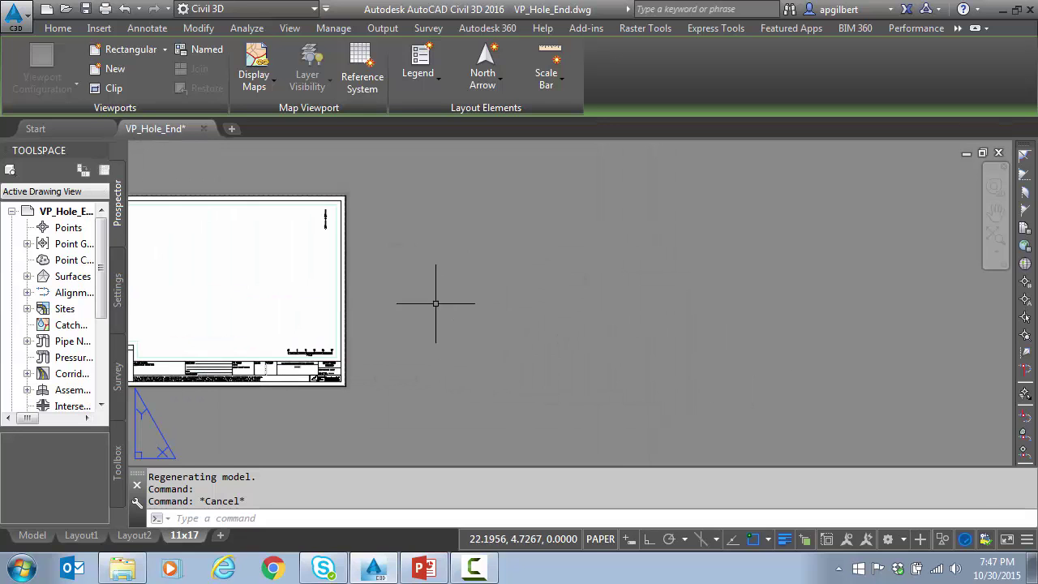
left_click(164, 50)
left_click(139, 108)
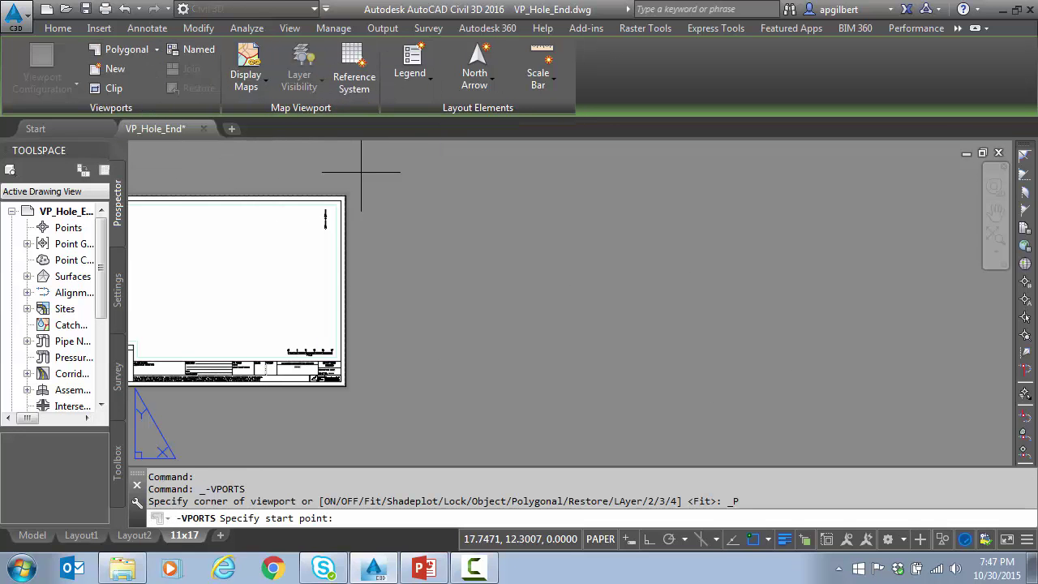
left_click(421, 199)
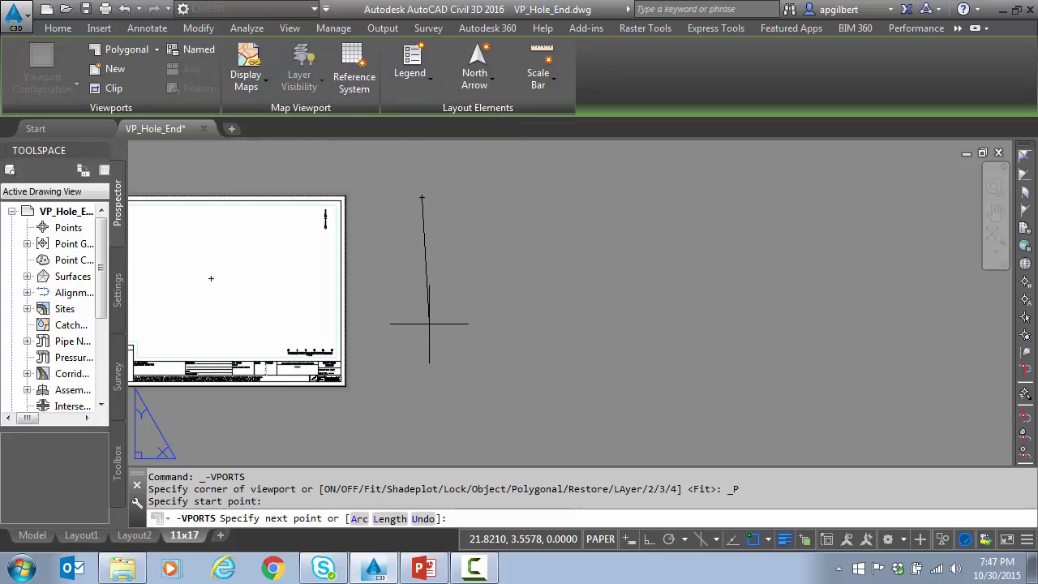
left_click(420, 378)
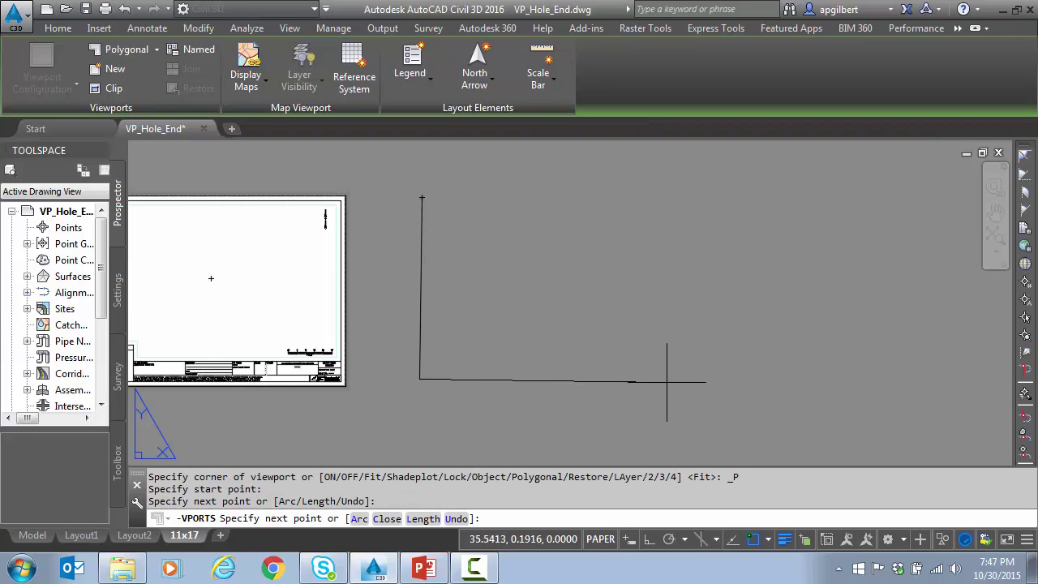
left_click(671, 382)
left_click(674, 193)
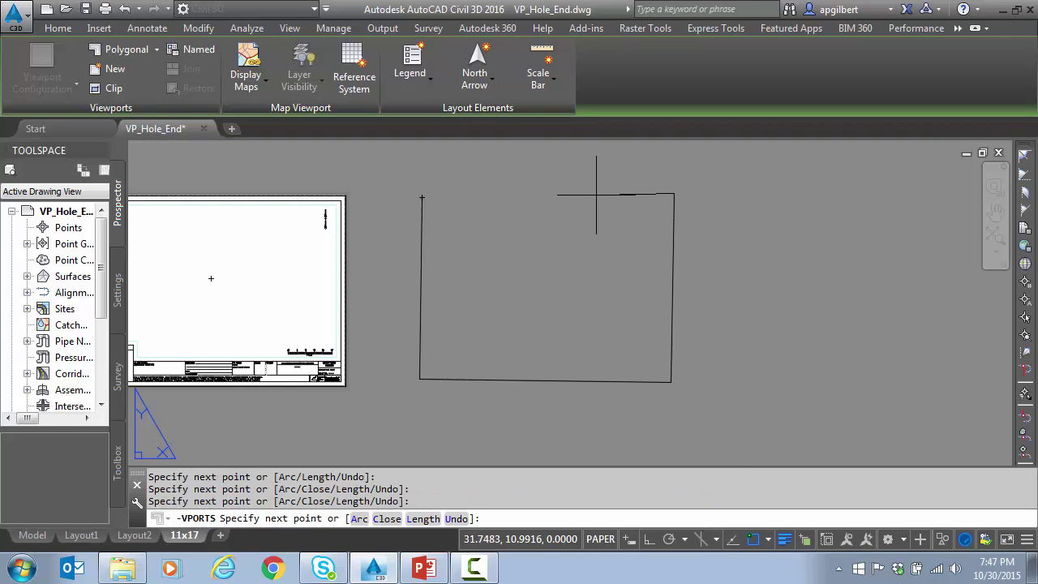
Step: Continue the viewport boundary through a narrow channel from the top edge around a small central rectangle, then close the boundary
left_click(549, 192)
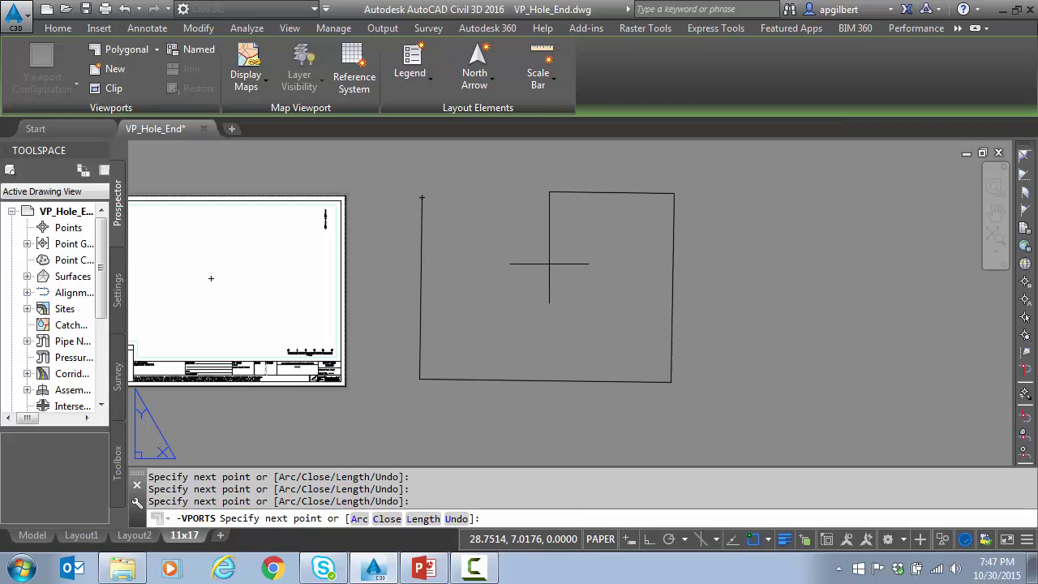
left_click(592, 263)
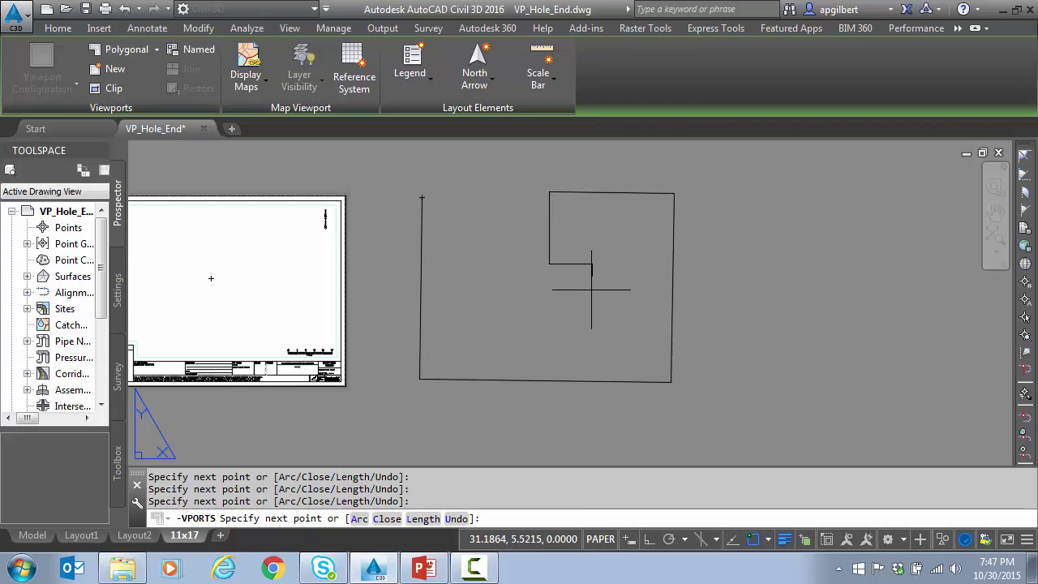
left_click(581, 320)
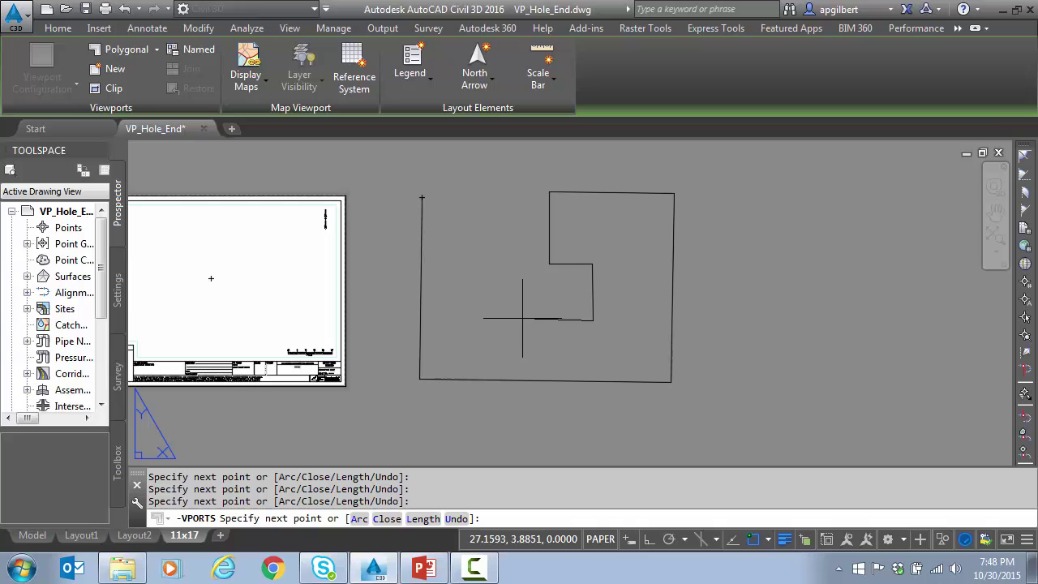
left_click(523, 318)
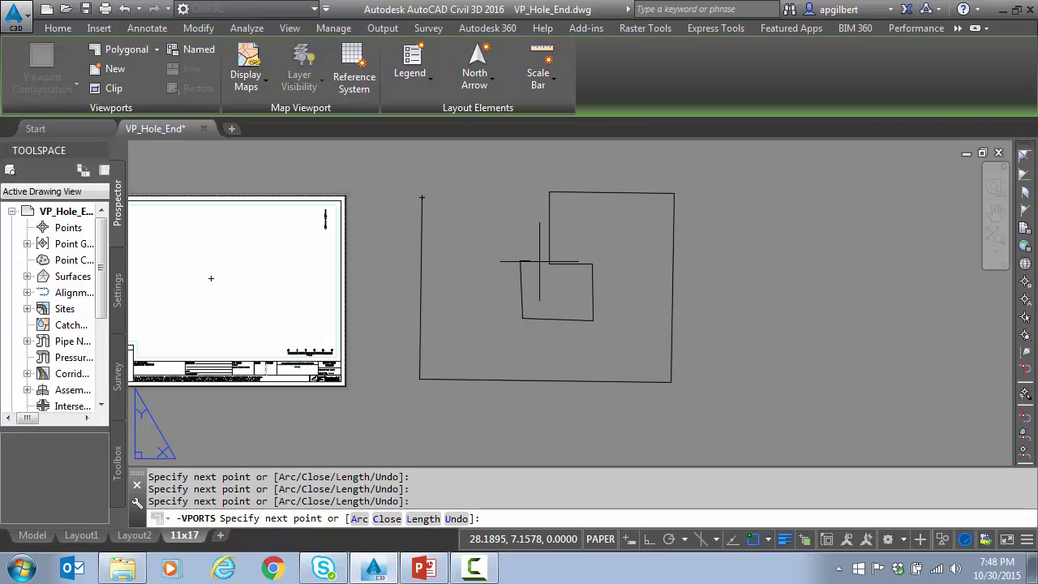
left_click(539, 261)
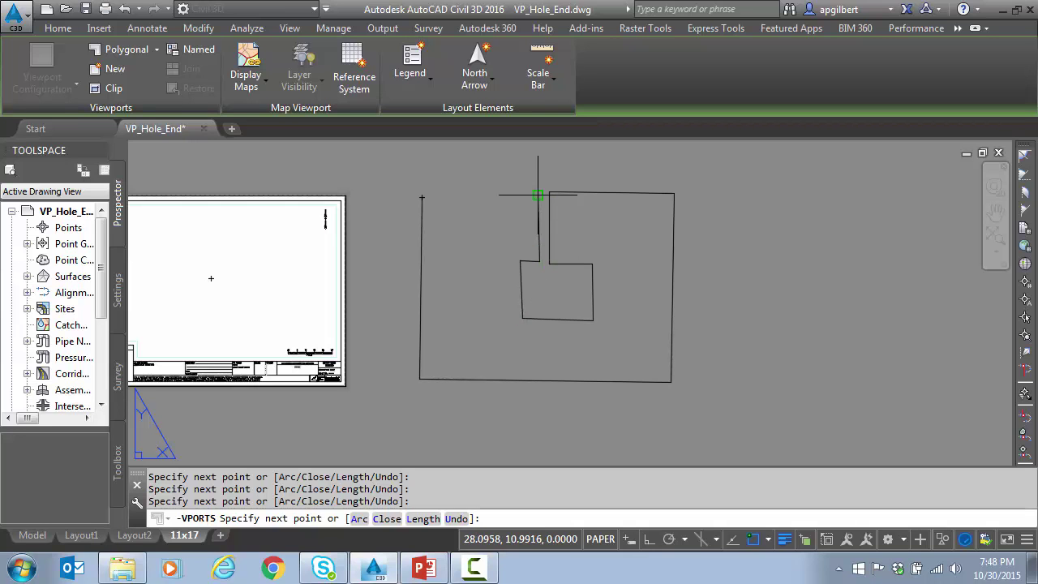
type("c")
key("Return")
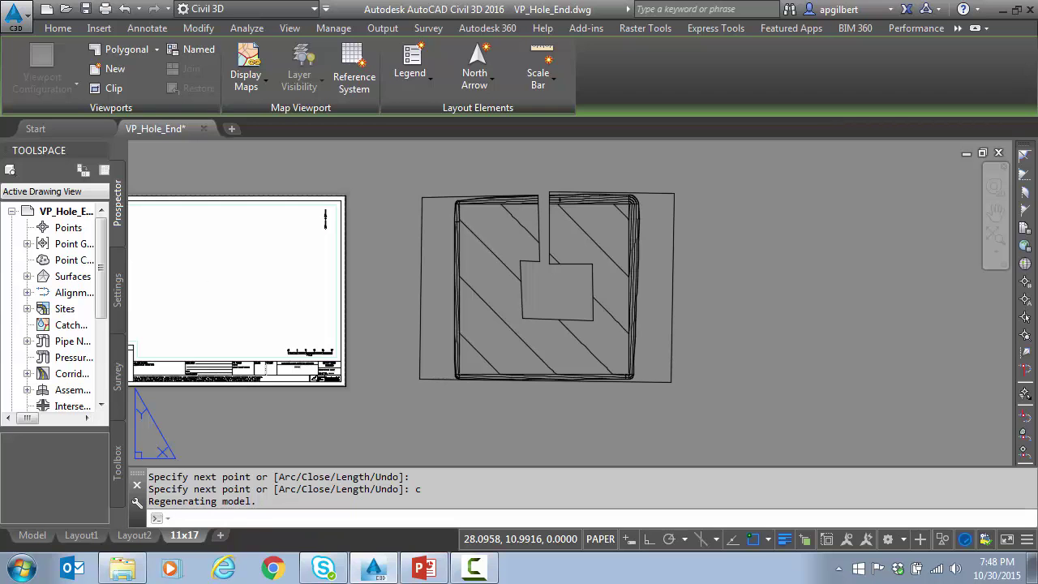
Step: Collapse the channel into a single line by stretching its two left vertices onto the matching right ones
scroll(536, 281, "up", 2)
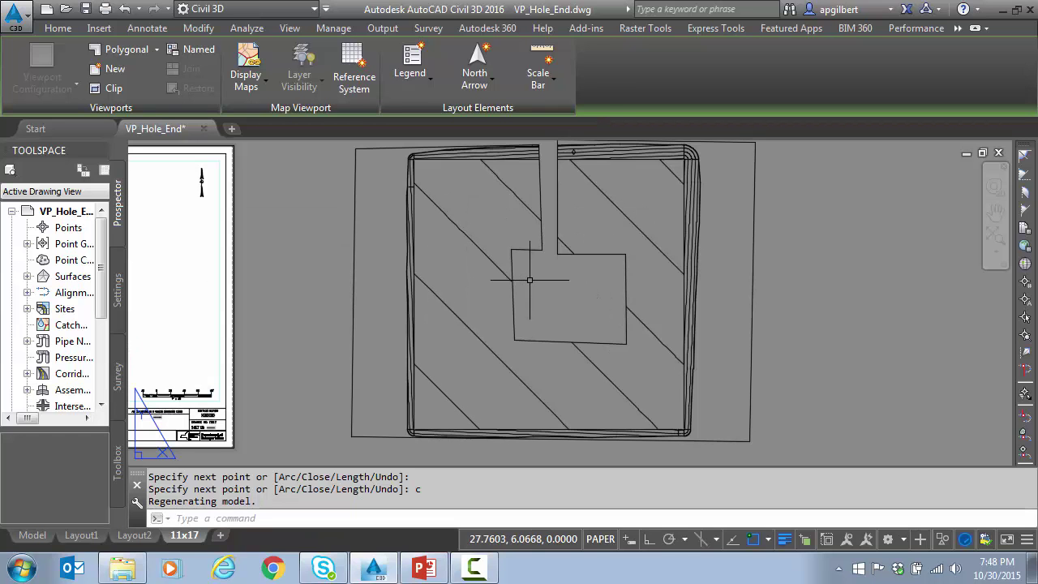
left_click(542, 238)
left_click(542, 251)
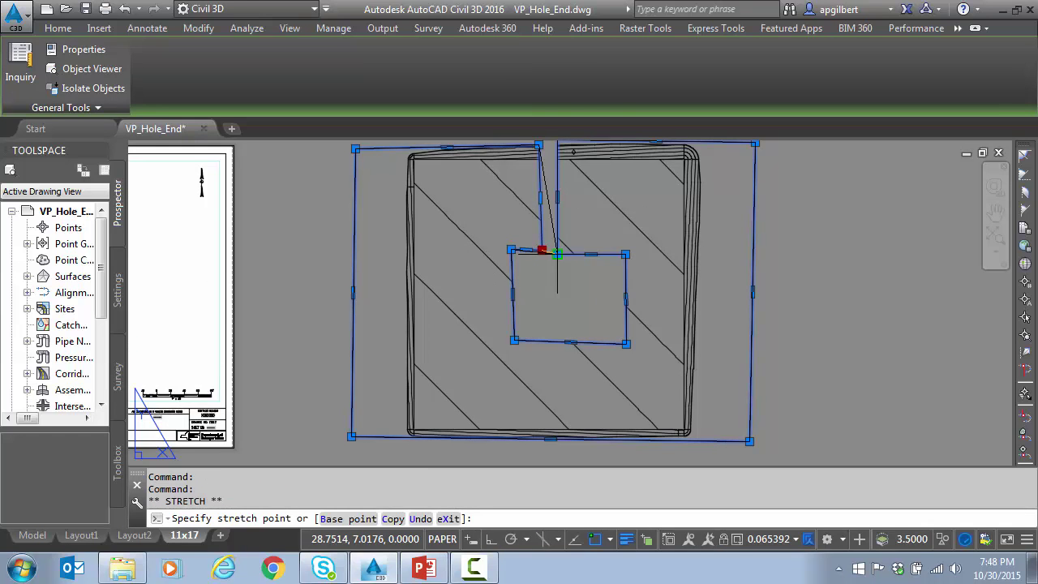
left_click(557, 254)
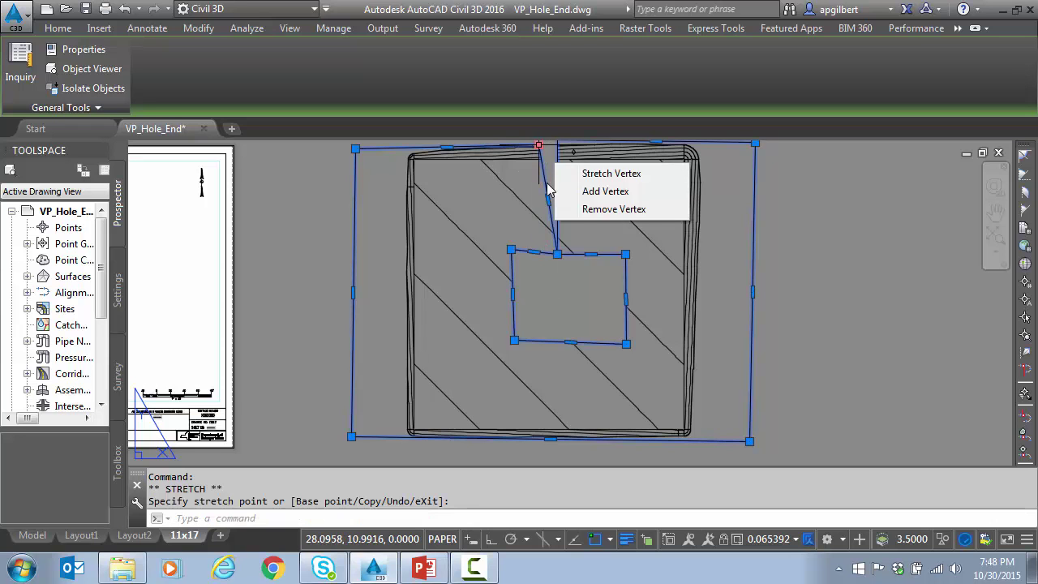
middle_click_drag(521, 228, 521, 268)
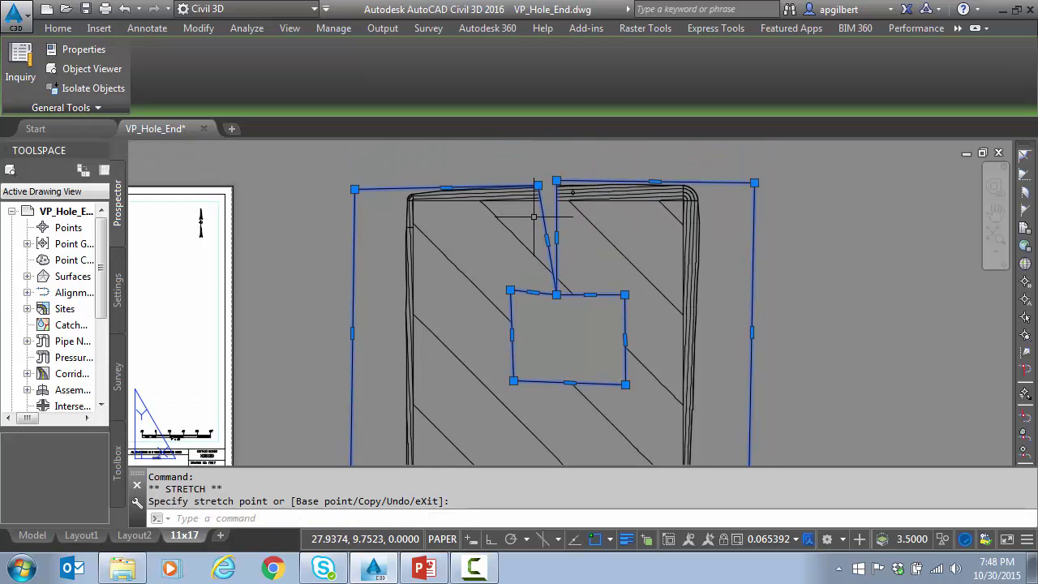
left_click(557, 181)
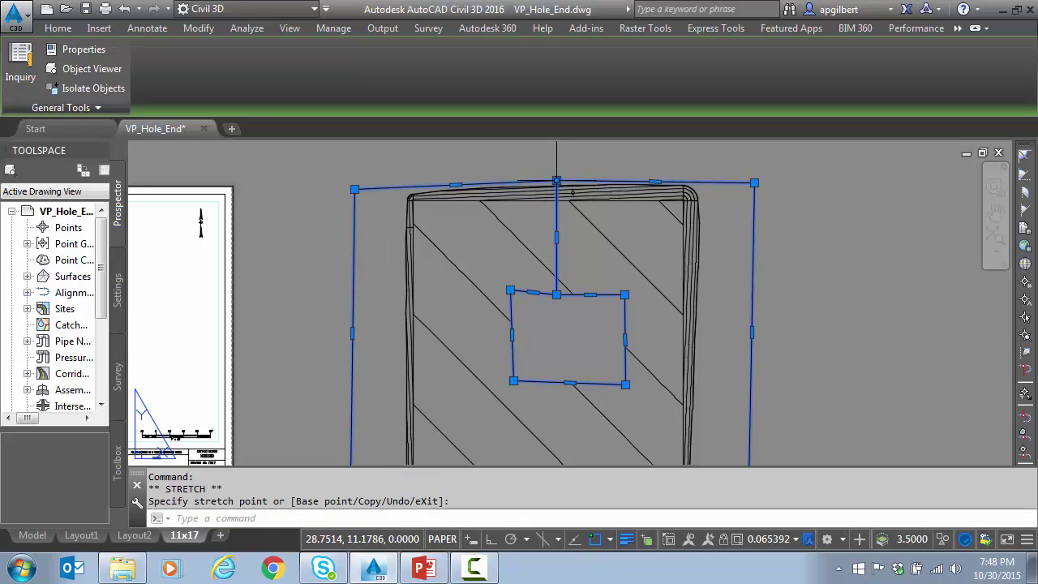
Step: Regenerate the layout and clear the selection of the polygonal viewport
type("```re")
key("Return")
type("re")
key("Return")
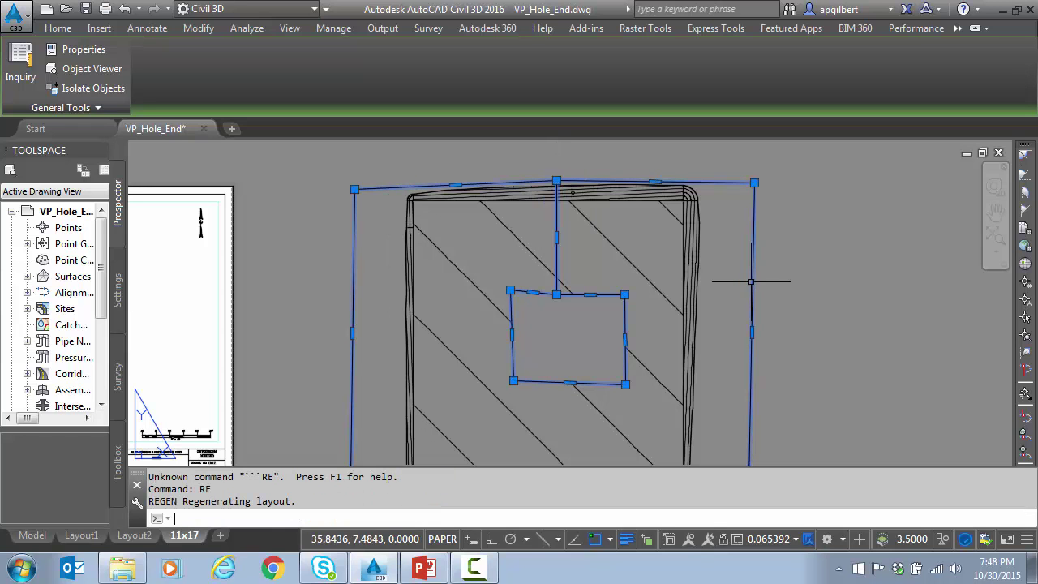
key("Escape")
key("Escape")
scroll(787, 290, "down", 2)
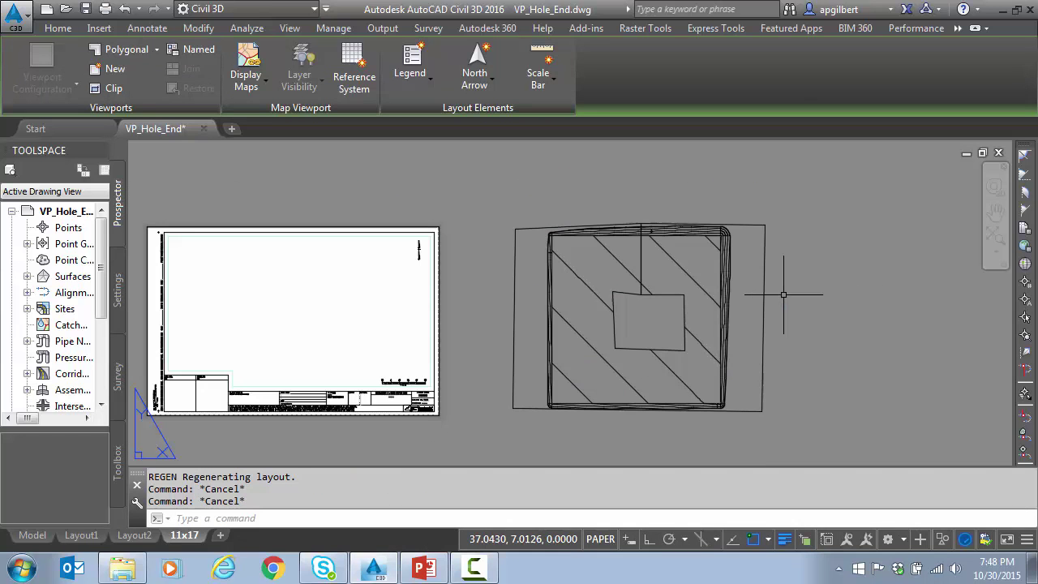
Step: Activate the polygonal viewport, zoom out and reposition its model view around the hole, and return to paper space
double_click(677, 316)
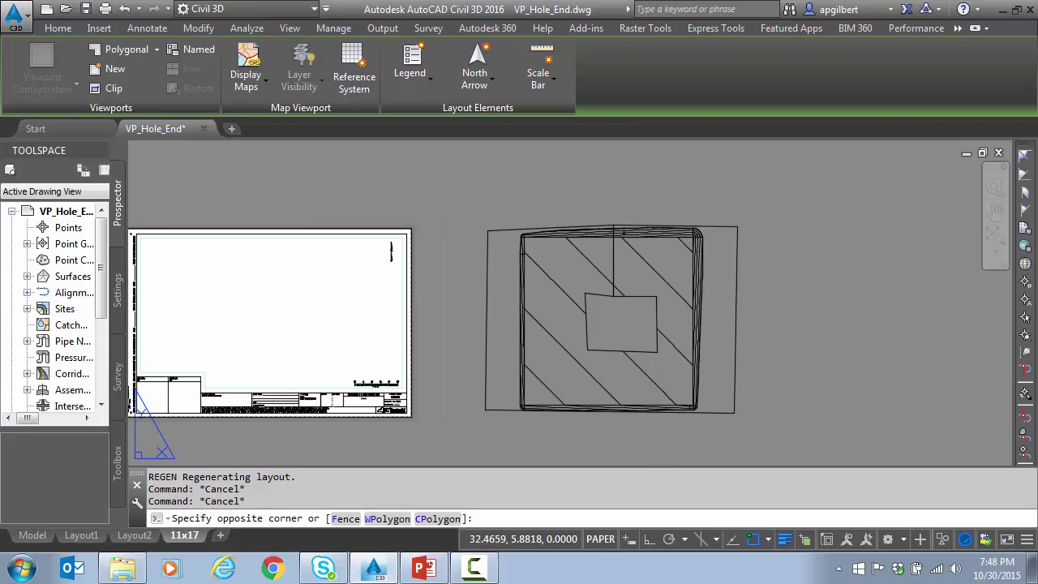
mouse_move(677, 317)
middle_mouse_down()
mouse_move(659, 320)
mouse_move(676, 303)
mouse_move(662, 322)
middle_mouse_up()
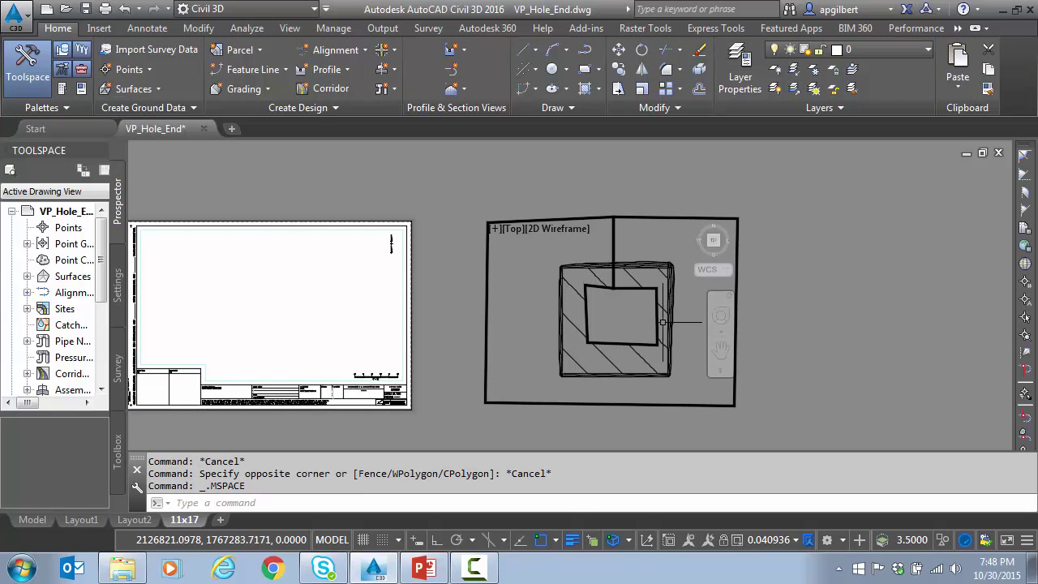
double_click(760, 345)
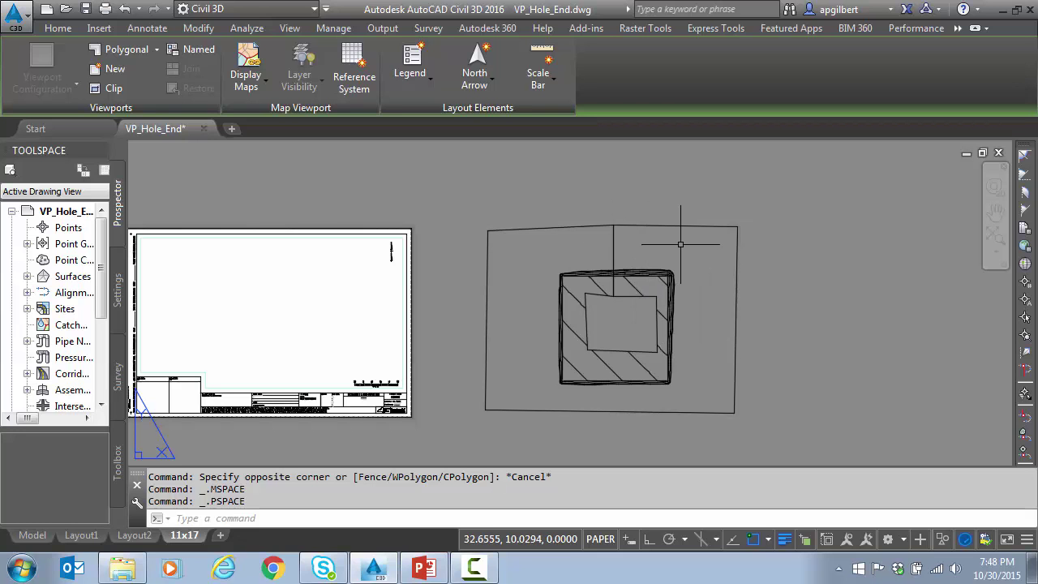
Step: Erase the polygonal viewport beside the sheet together with its boundary
left_click(699, 399)
left_click(660, 431)
key("Delete")
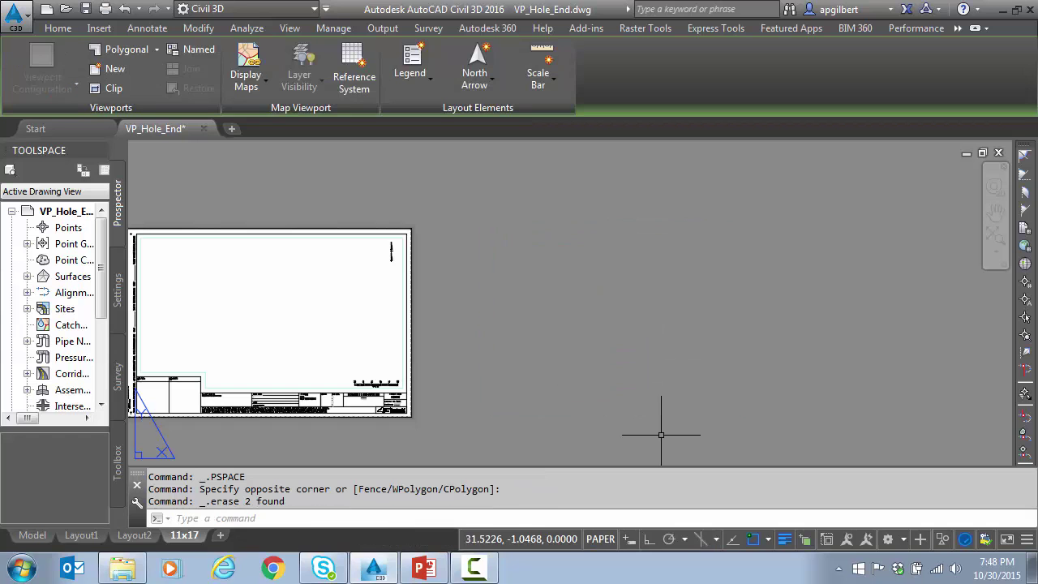
Step: Draw a rectangle in the middle of the empty viewport area on the 11x17 sheet to outline the hole
middle_click(513, 360)
middle_click(513, 359)
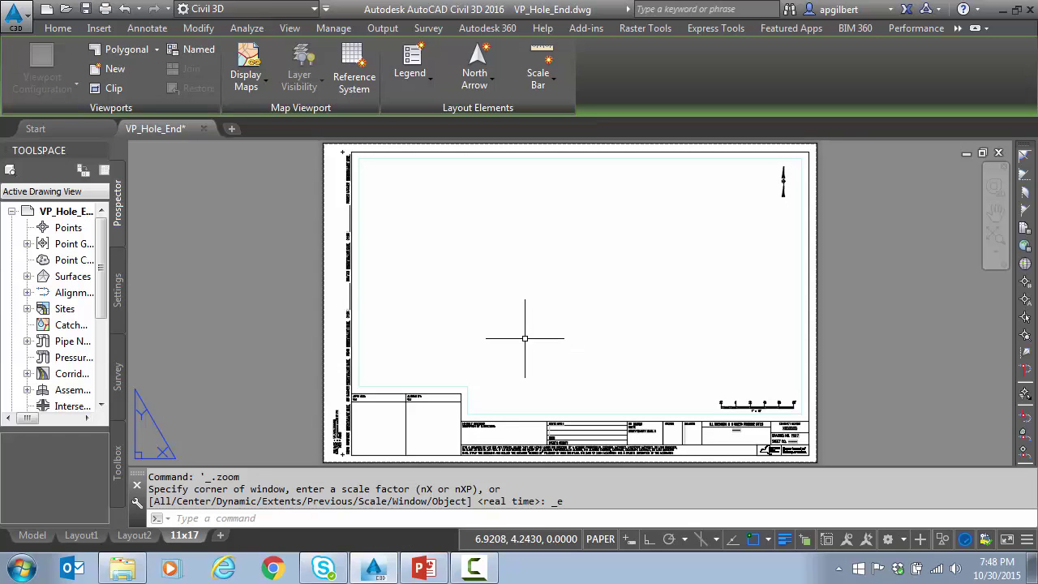
type("rec")
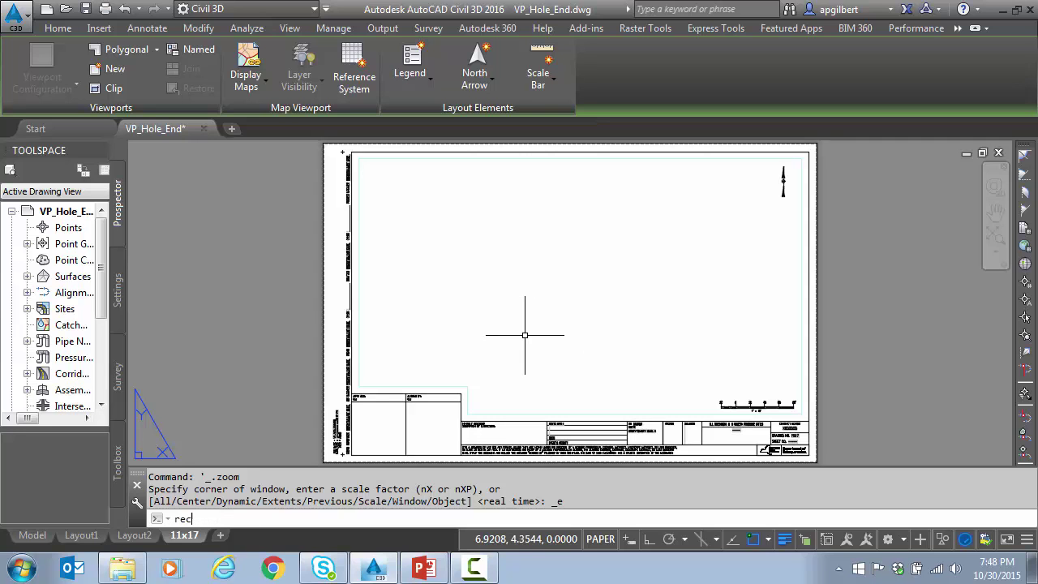
type("tang")
key("Return")
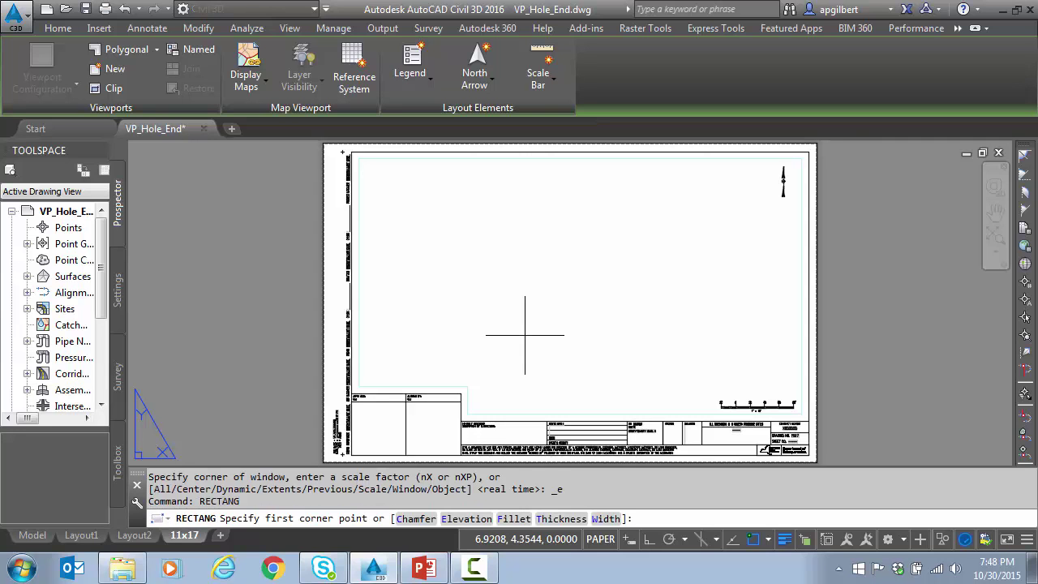
left_click(536, 248)
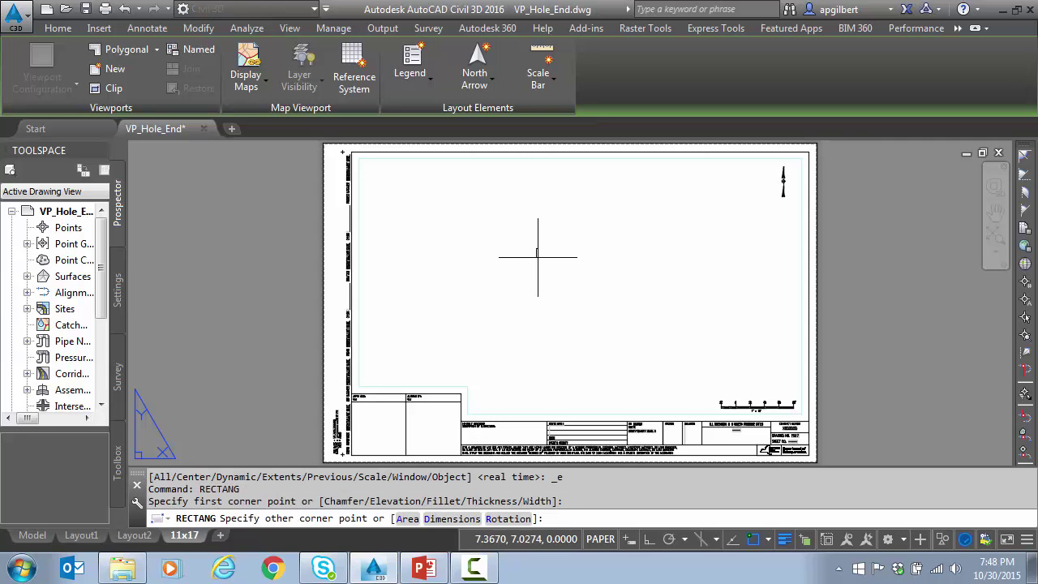
left_click(617, 322)
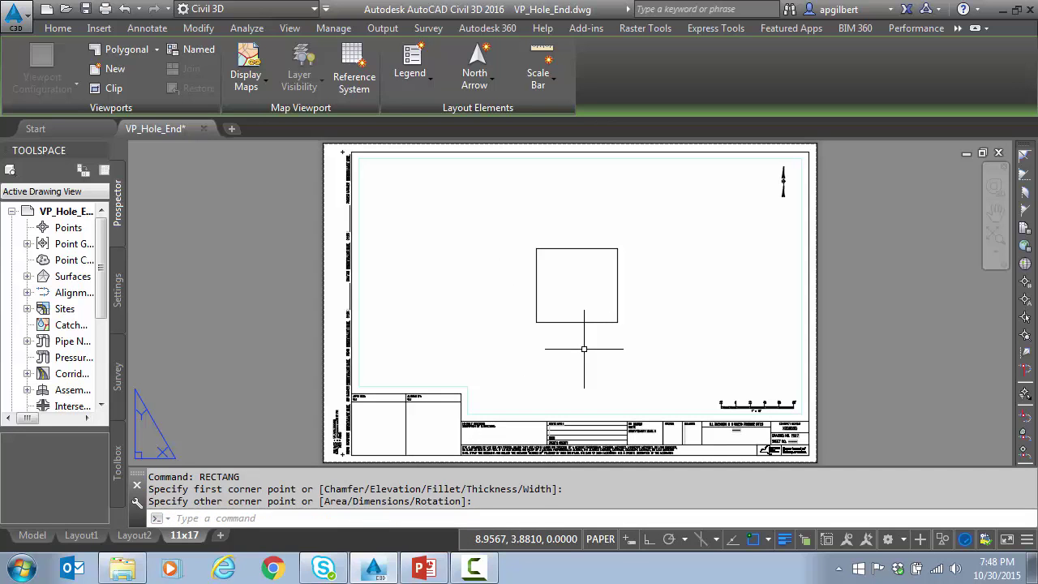
key("Escape")
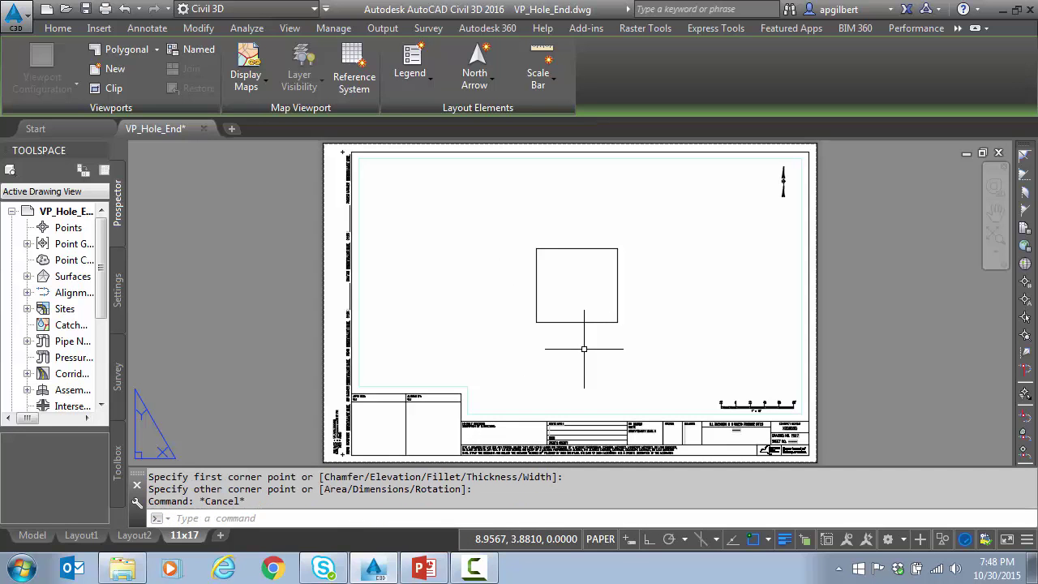
Step: Add two vertices to the viewport's top edge, snapping them to the rectangle's upper-left and lower-left corners
left_click(544, 158)
mouse_move(580, 160)
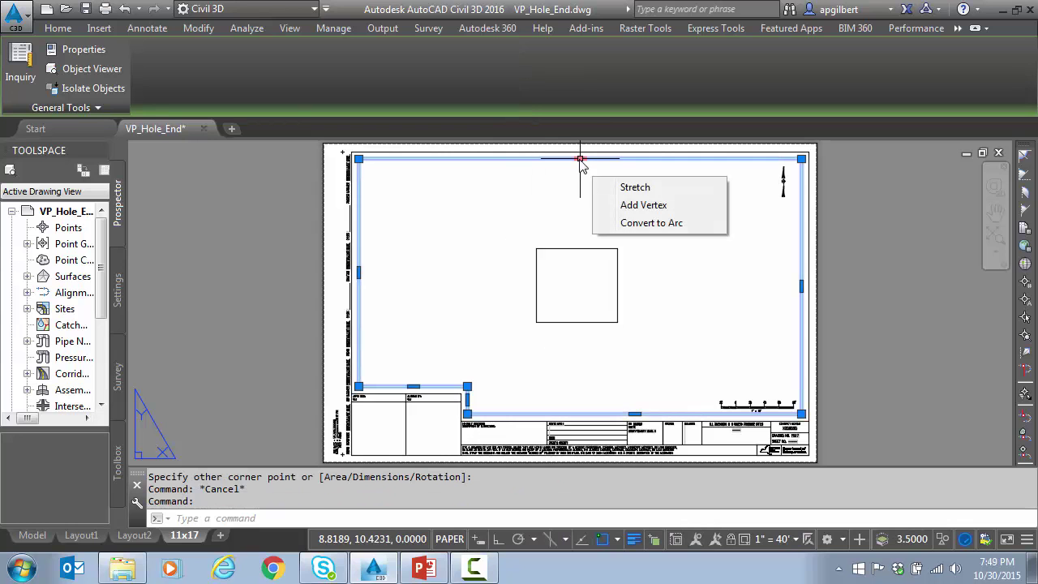
left_click(625, 205)
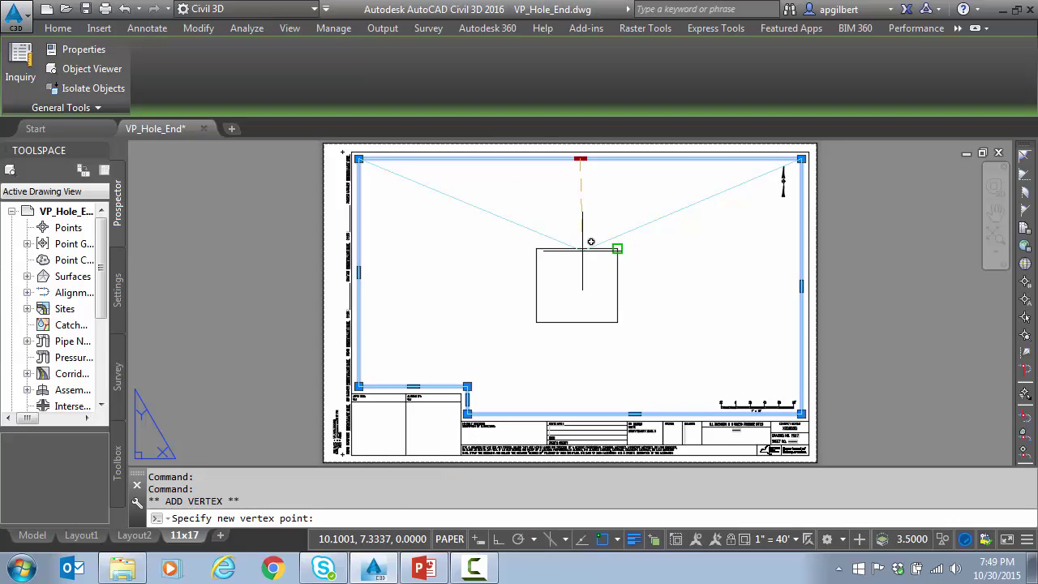
left_click(542, 242)
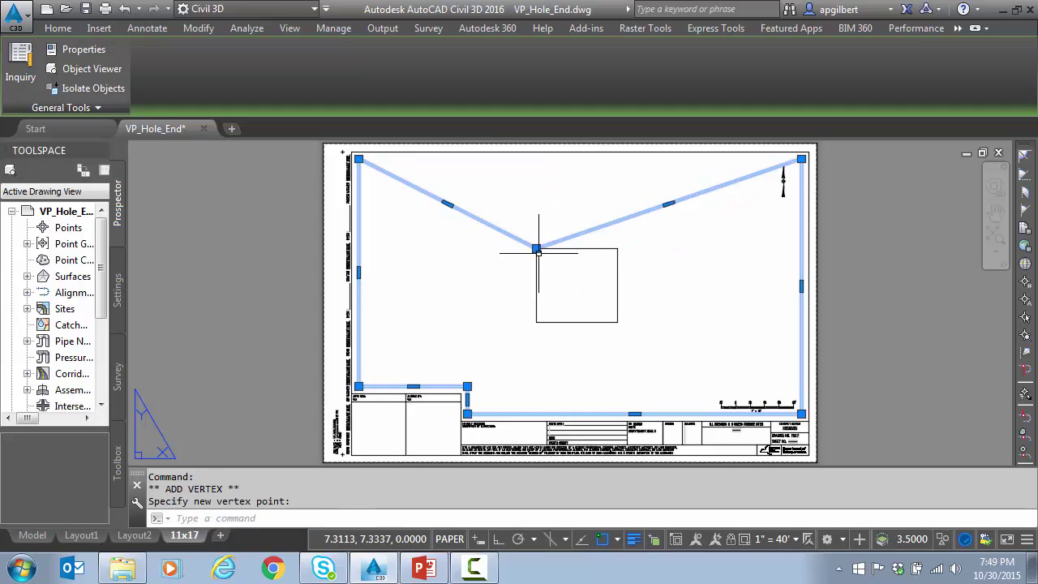
left_click(668, 204)
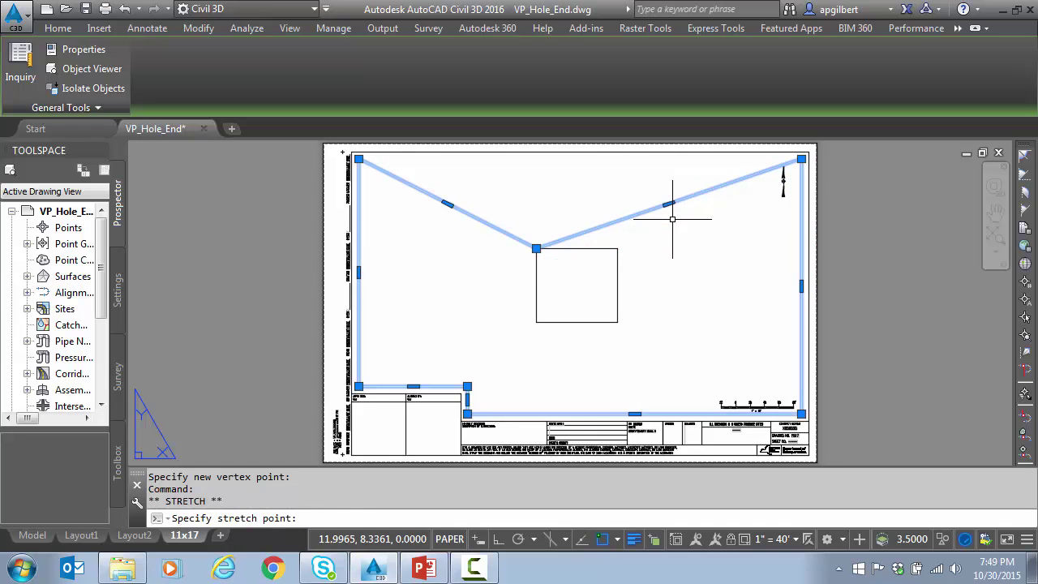
key("Escape")
mouse_move(666, 207)
left_click(701, 257)
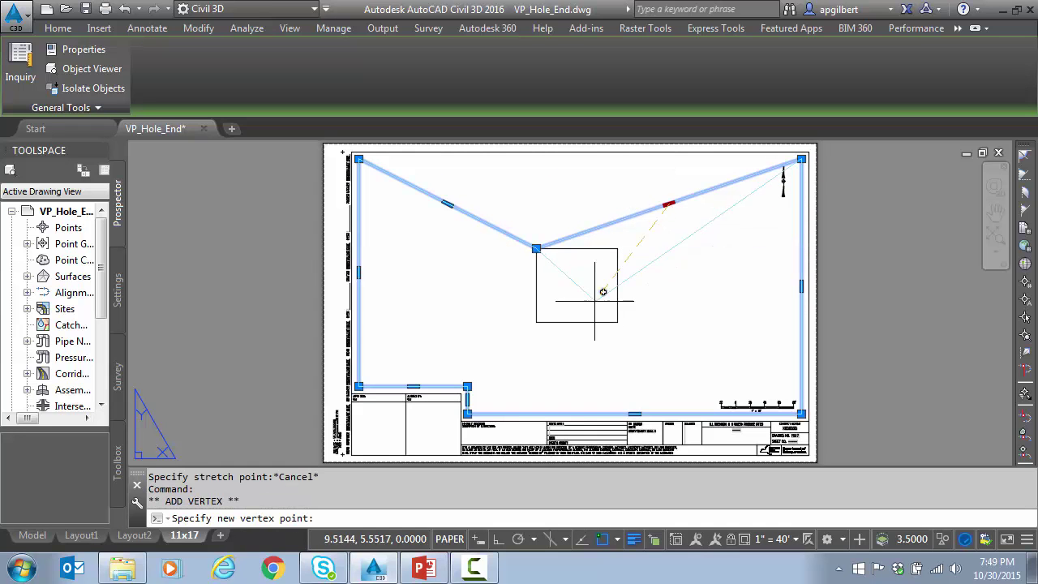
left_click(536, 322)
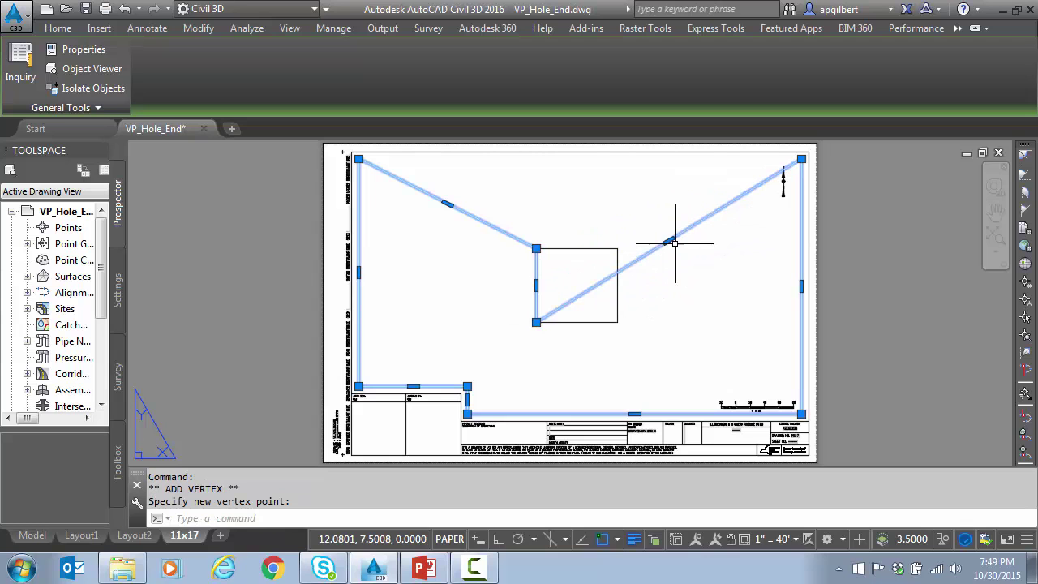
Step: Add two more vertices to the viewport boundary at the rectangle's lower-right and upper-right corners
mouse_move(671, 240)
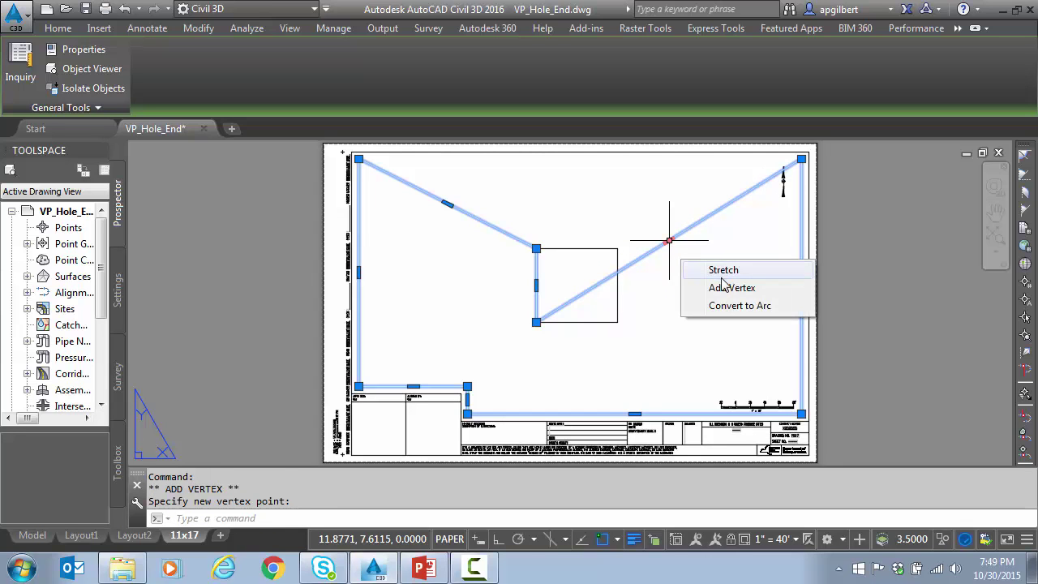
left_click(720, 288)
left_click(618, 322)
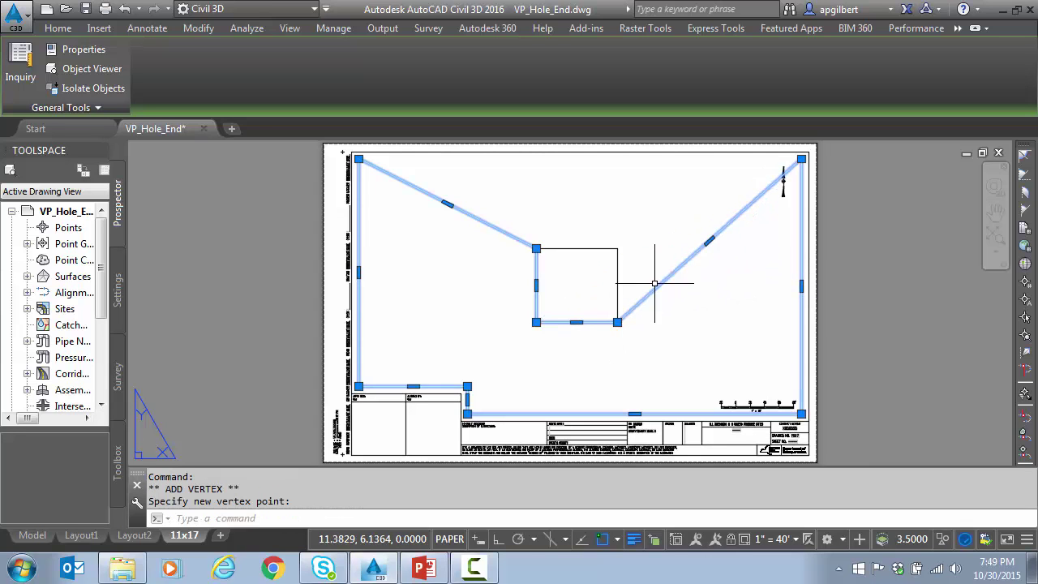
mouse_move(712, 246)
left_click(735, 286)
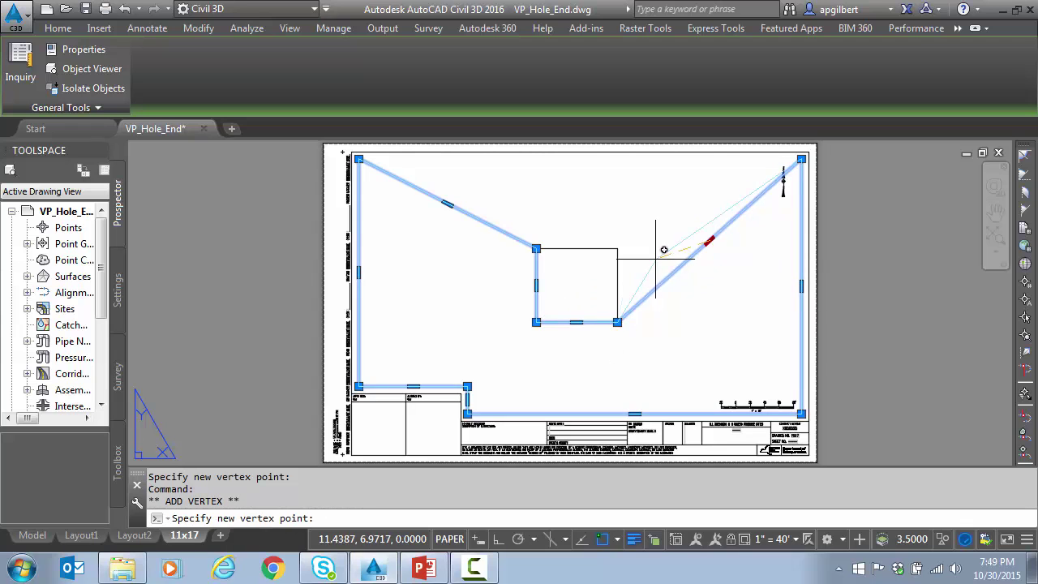
left_click(617, 248)
Step: Close the hole with vertices at the rectangle's upper-left corner and the viewport's upper-left corner, and clear the selection
mouse_move(708, 202)
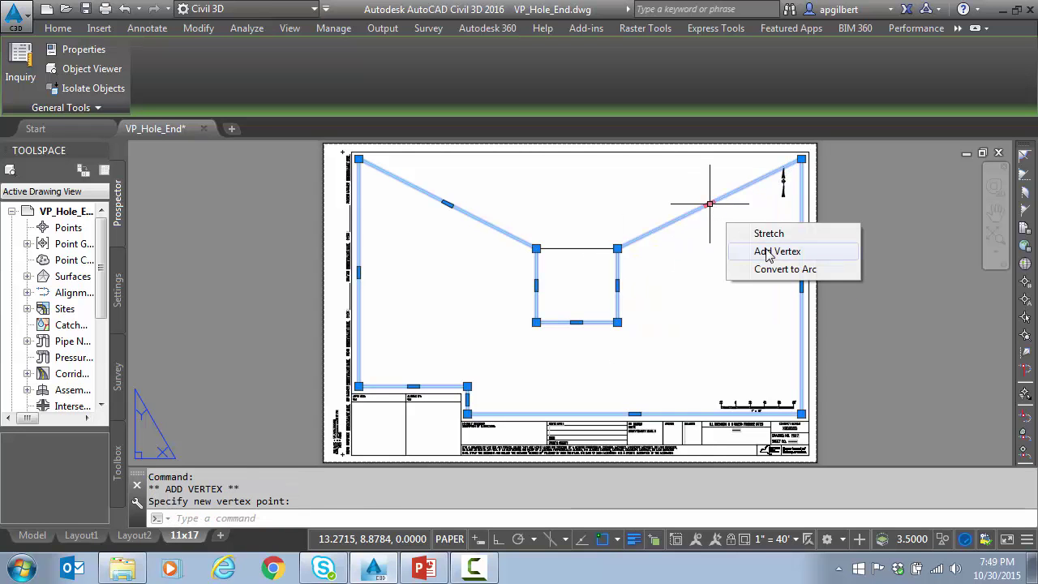
left_click(738, 251)
left_click(537, 245)
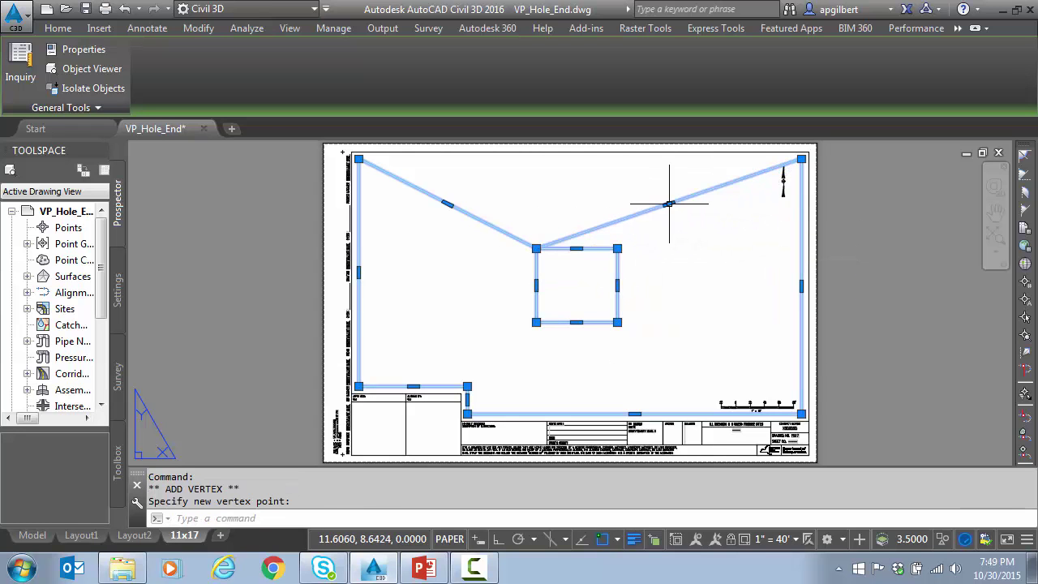
mouse_move(669, 207)
left_click(730, 252)
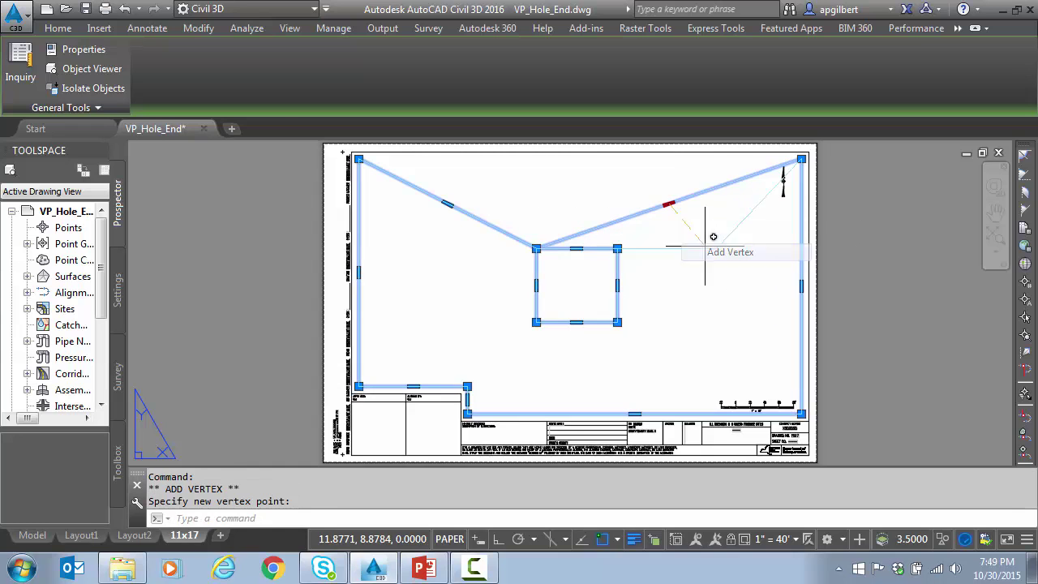
left_click(360, 157)
key("Escape")
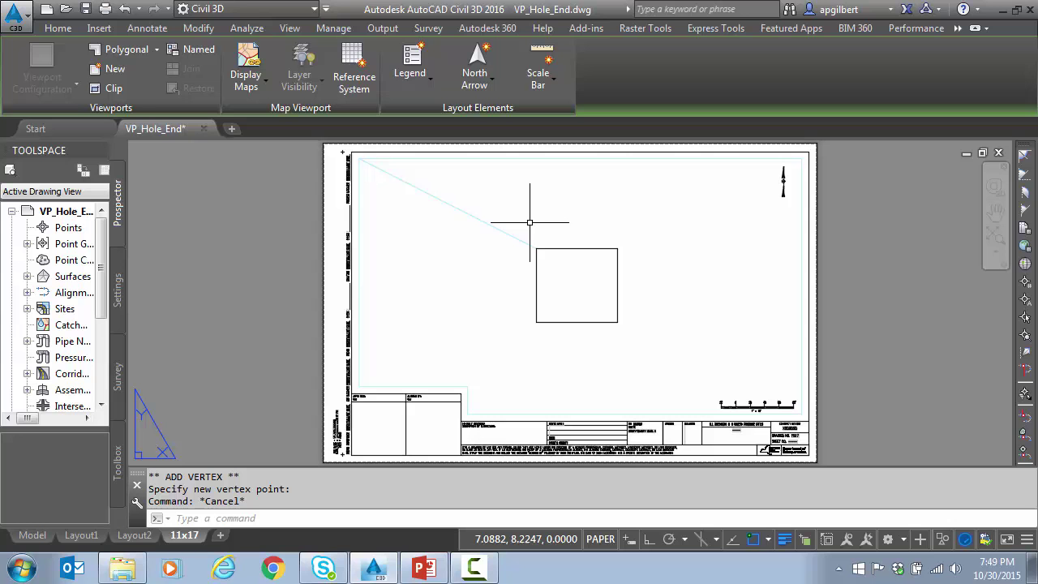
left_click(582, 280)
key("Escape")
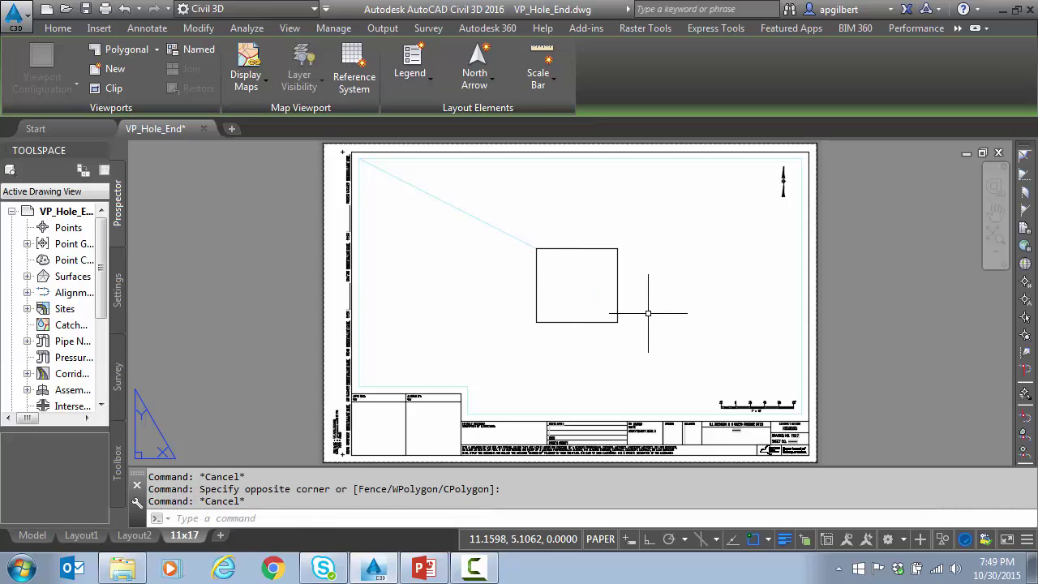
Step: Activate the viewport, zoom to extents and out so the hatched model surrounds the hole, and return to paper space
double_click(649, 312)
middle_click(649, 312)
middle_click(650, 312)
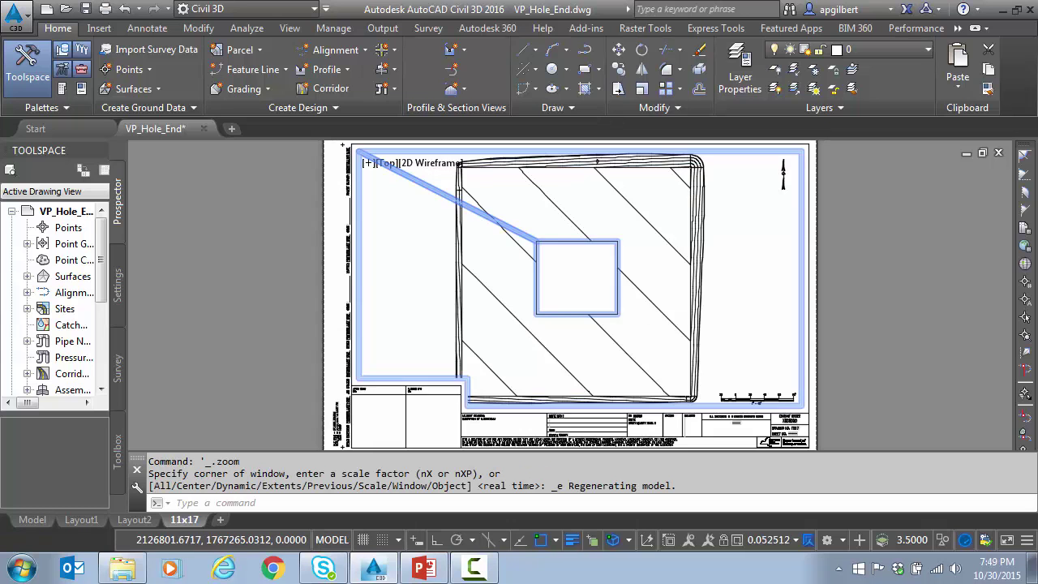
scroll(649, 317, "down", 3)
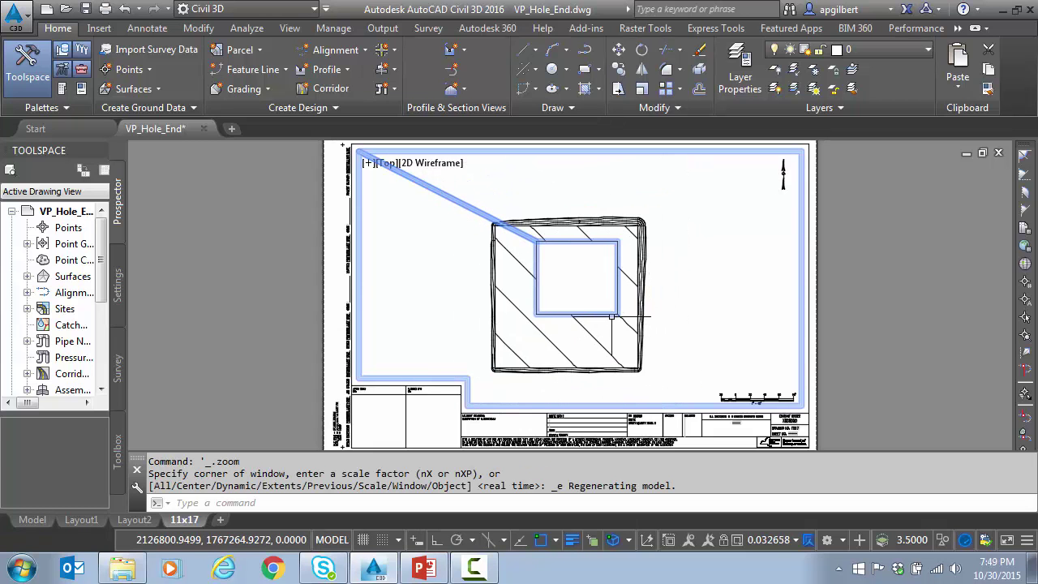
mouse_move(610, 345)
middle_mouse_down()
mouse_move(638, 330)
mouse_move(498, 308)
mouse_move(568, 339)
mouse_move(577, 323)
middle_mouse_up()
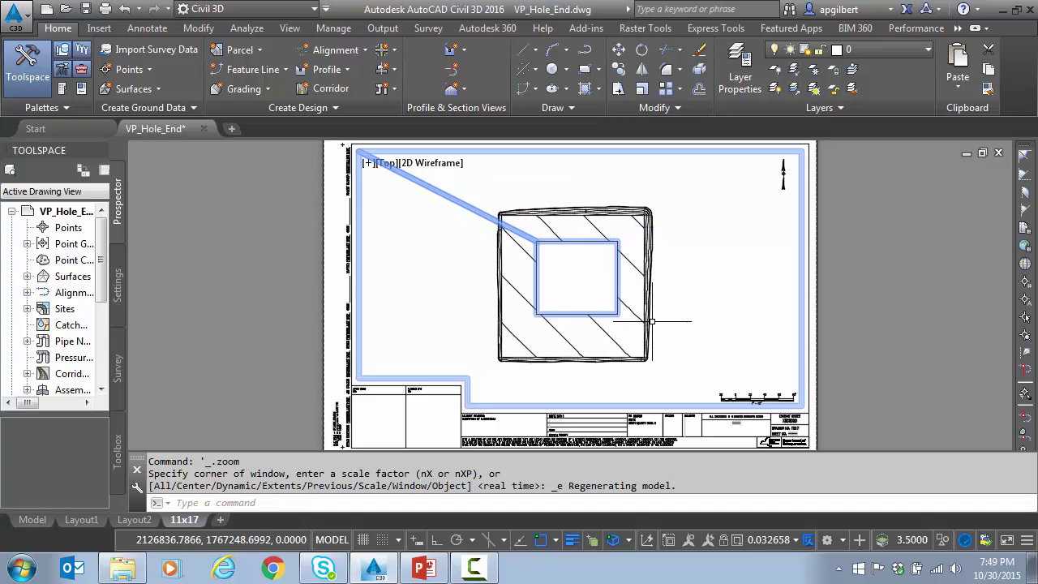
key("Escape")
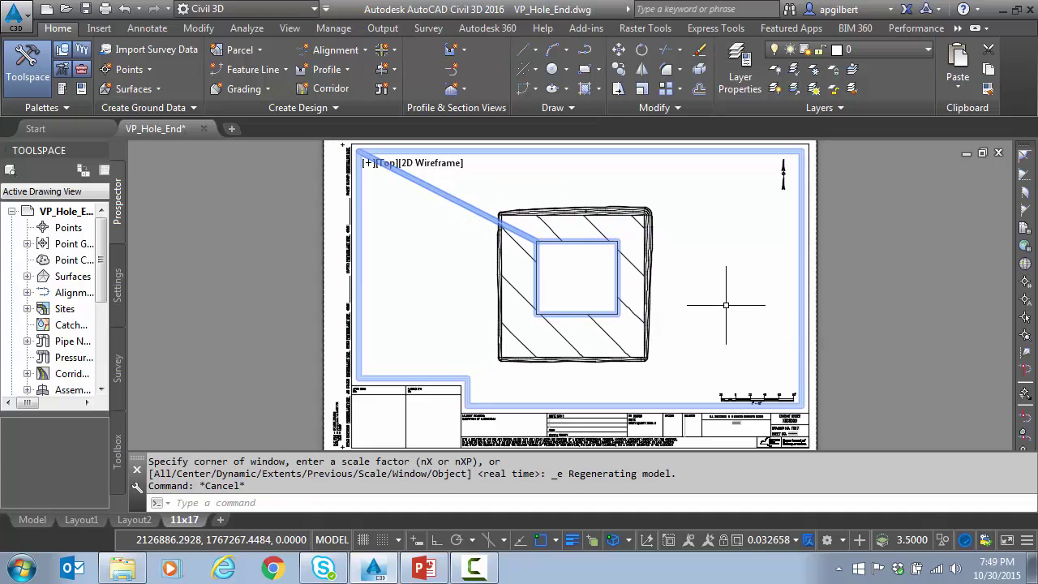
double_click(851, 306)
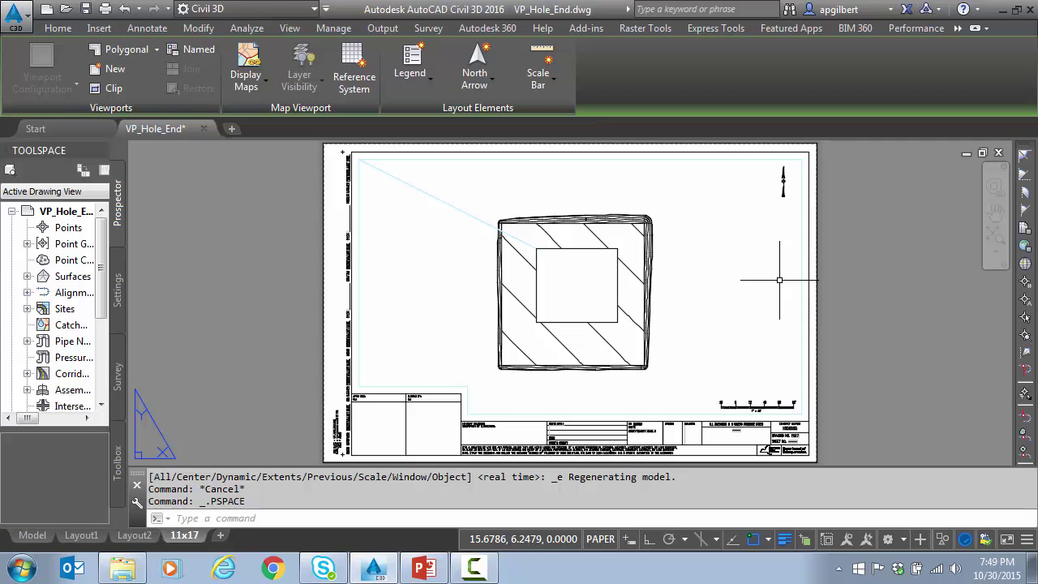
Step: Stretch the whole hole together with its rectangle to the right, across the model's right edge
left_click(666, 205)
left_click(491, 352)
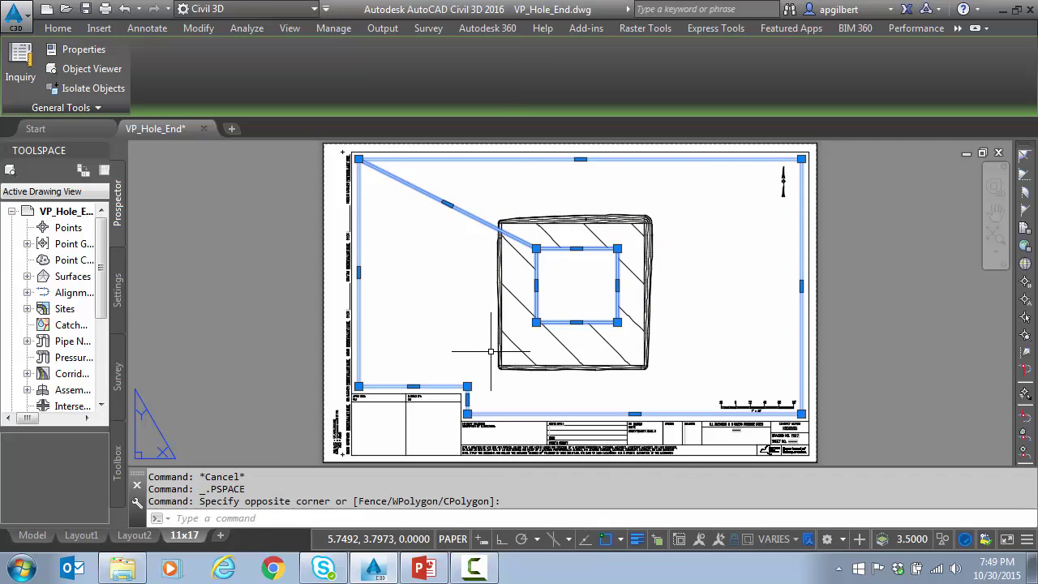
type("s")
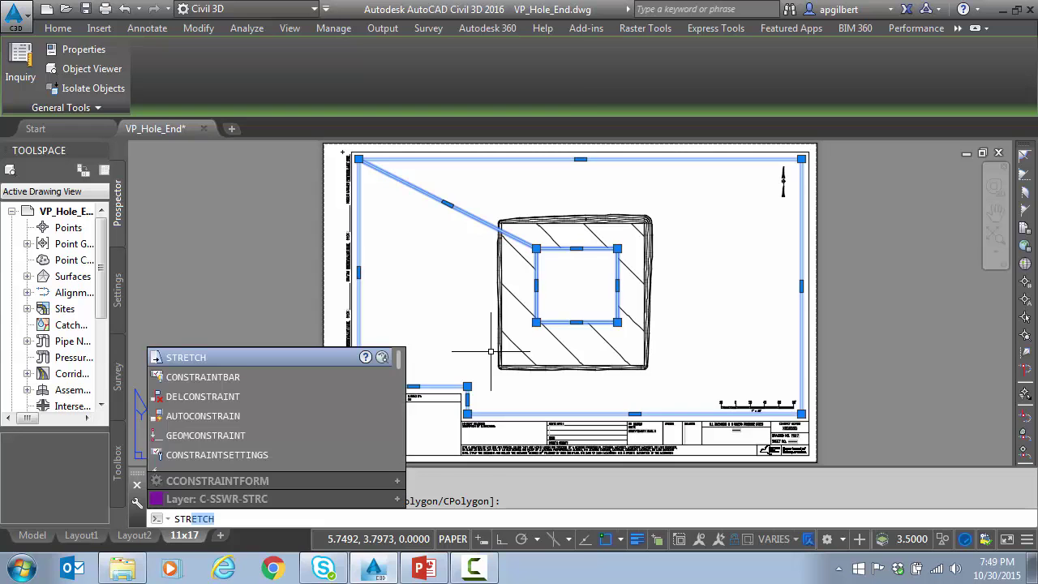
key("Return")
left_click(576, 307)
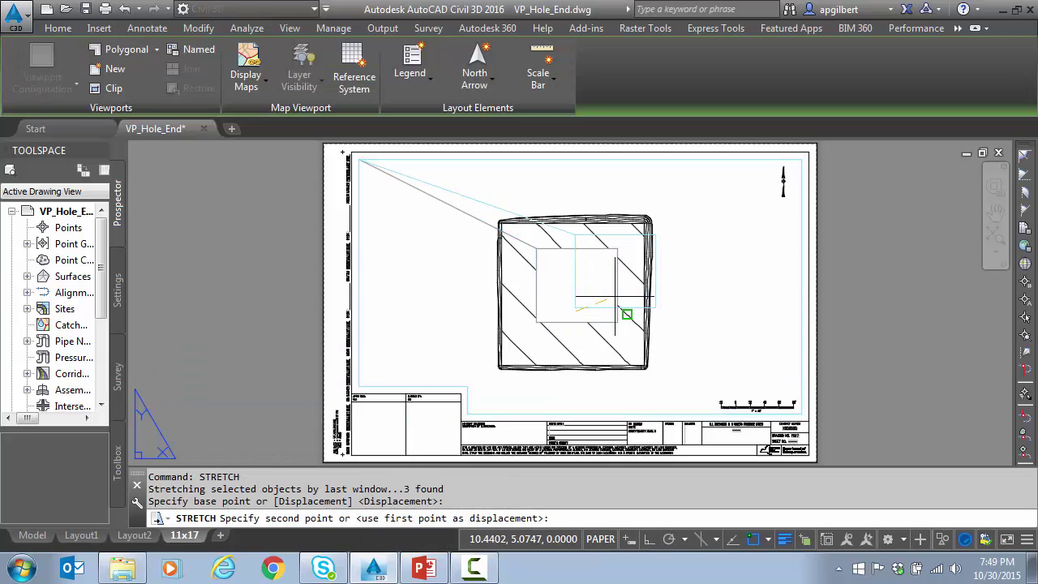
left_click(625, 309)
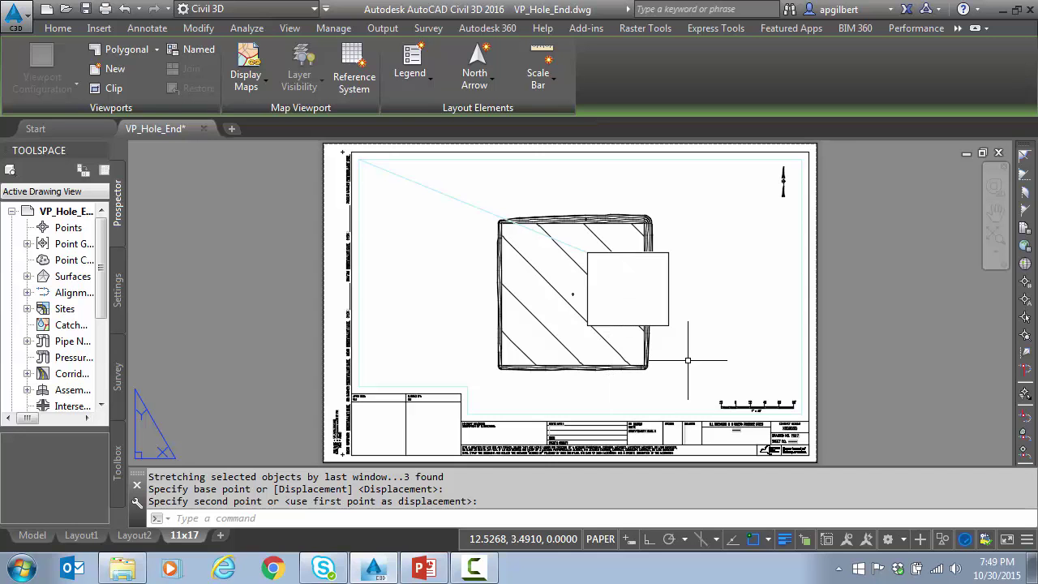
Step: Stretch only the right side of the hole and its rectangle down and to the right, forming a slanted parallelogram
left_click(688, 225)
left_click(658, 358)
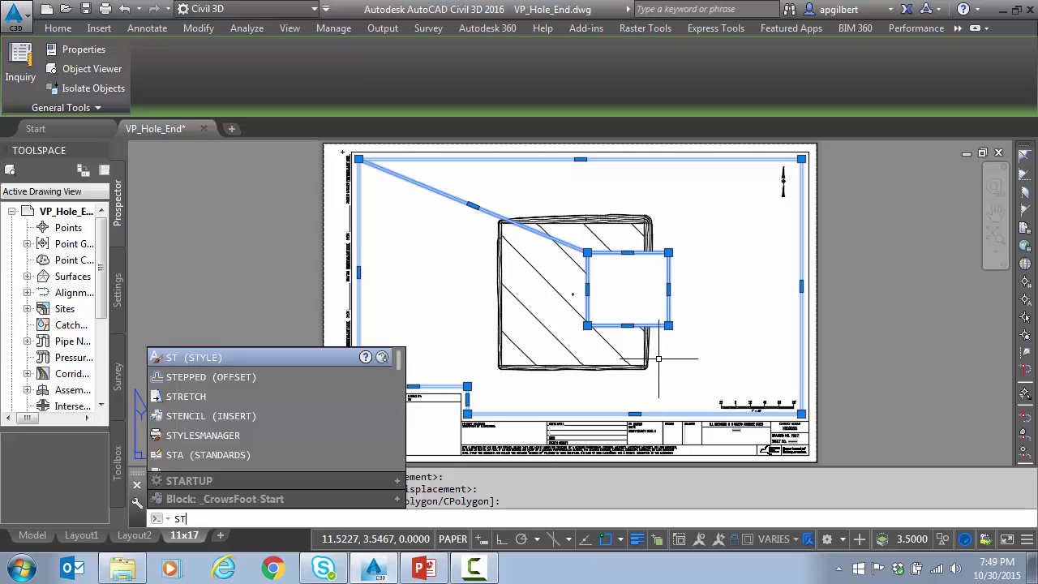
type("e")
key("Return")
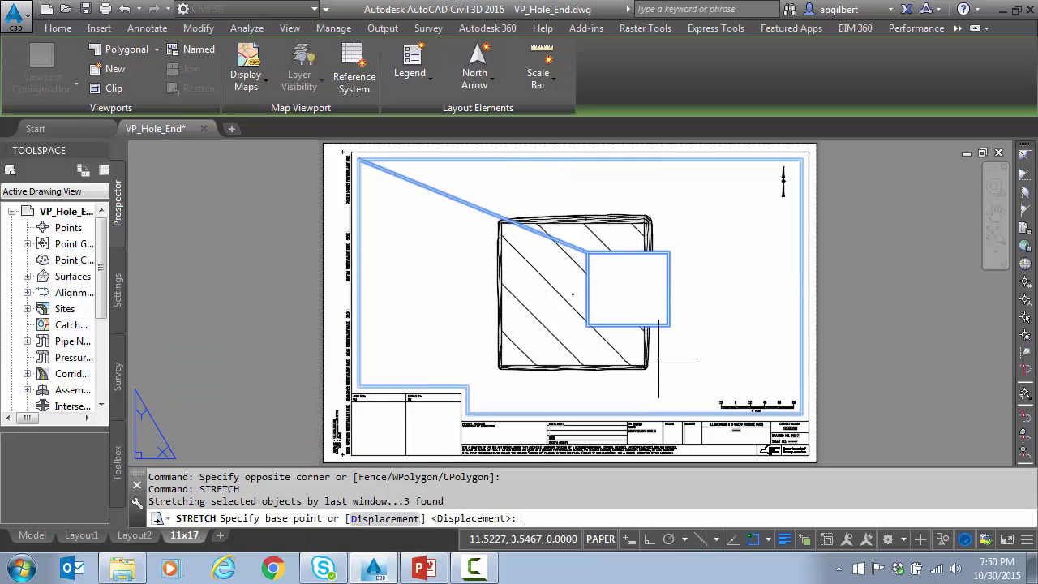
left_click(653, 301)
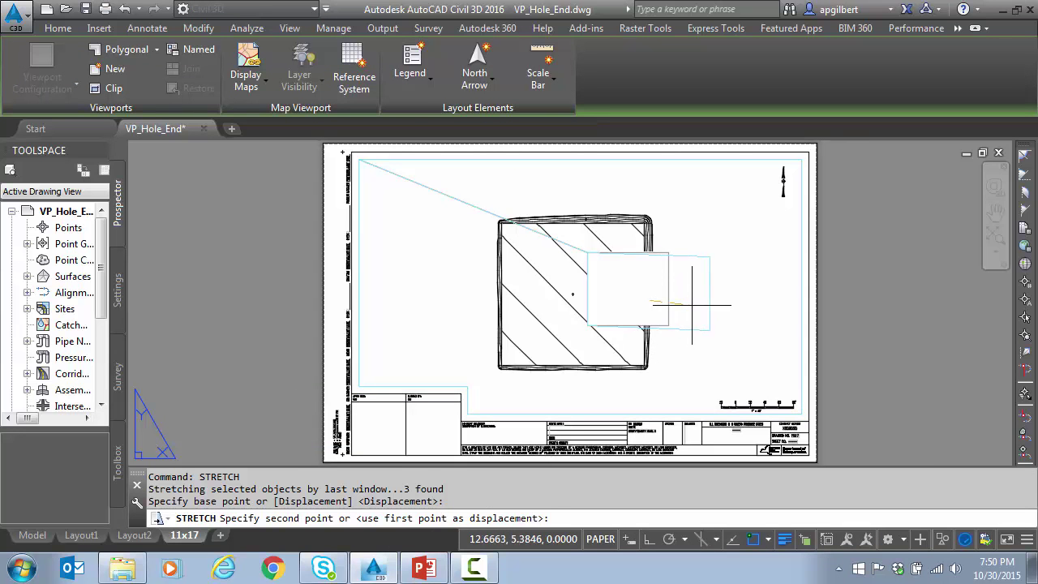
left_click(687, 355)
key("Escape")
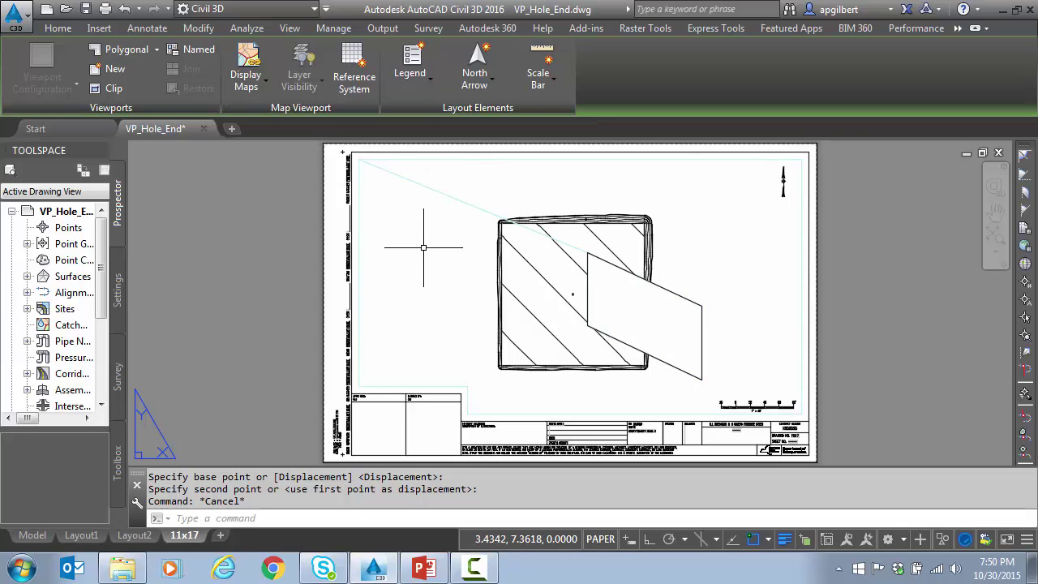
Step: Draw a rectangle roughly the size of the sheet in the empty paper space beside it
scroll(412, 252, "down", 2)
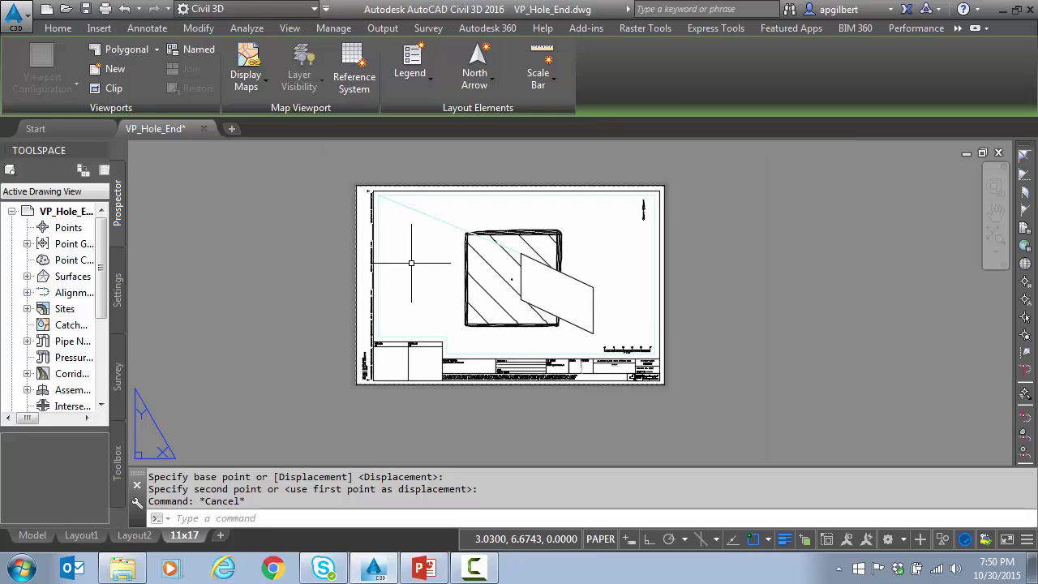
middle_click_drag(758, 333, 298, 338)
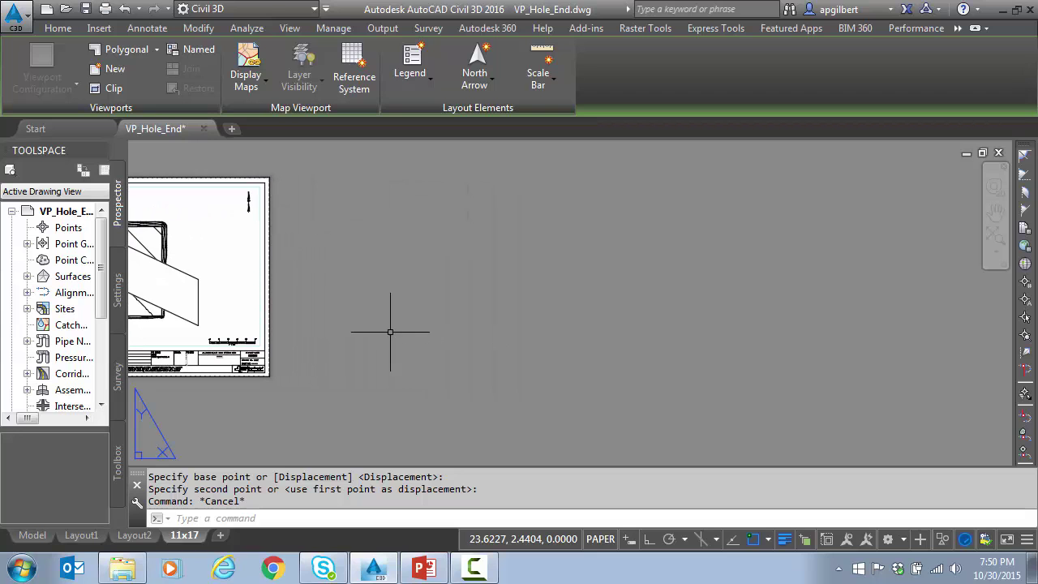
left_click(247, 523)
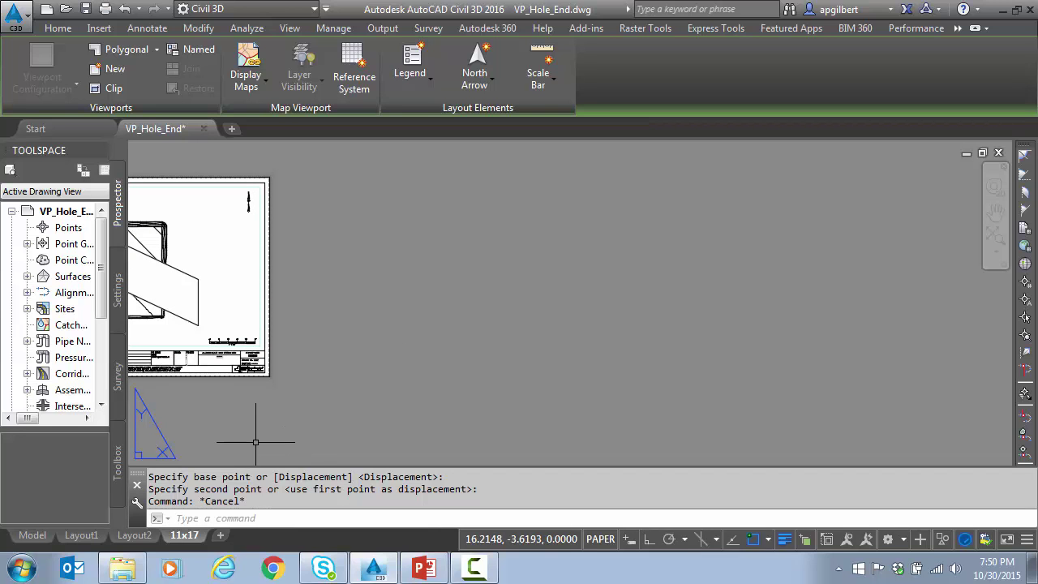
key("Escape")
type("rectan")
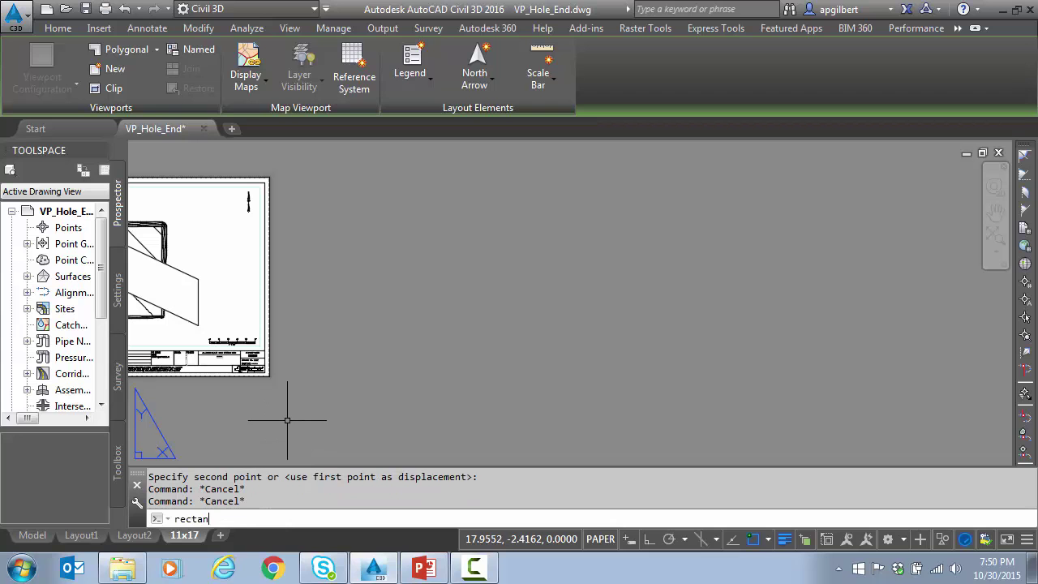
type("g")
key("Return")
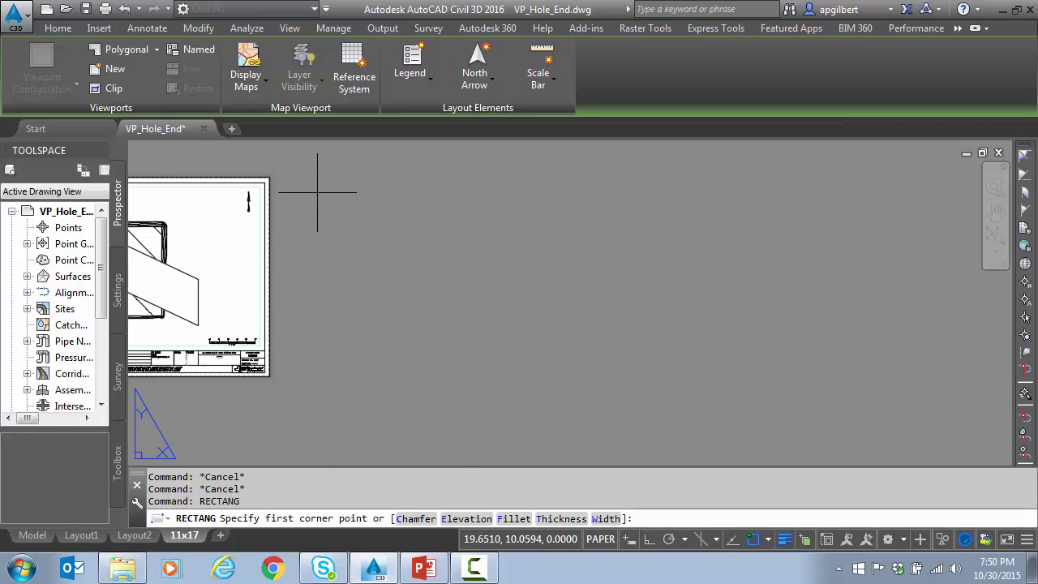
left_click(318, 177)
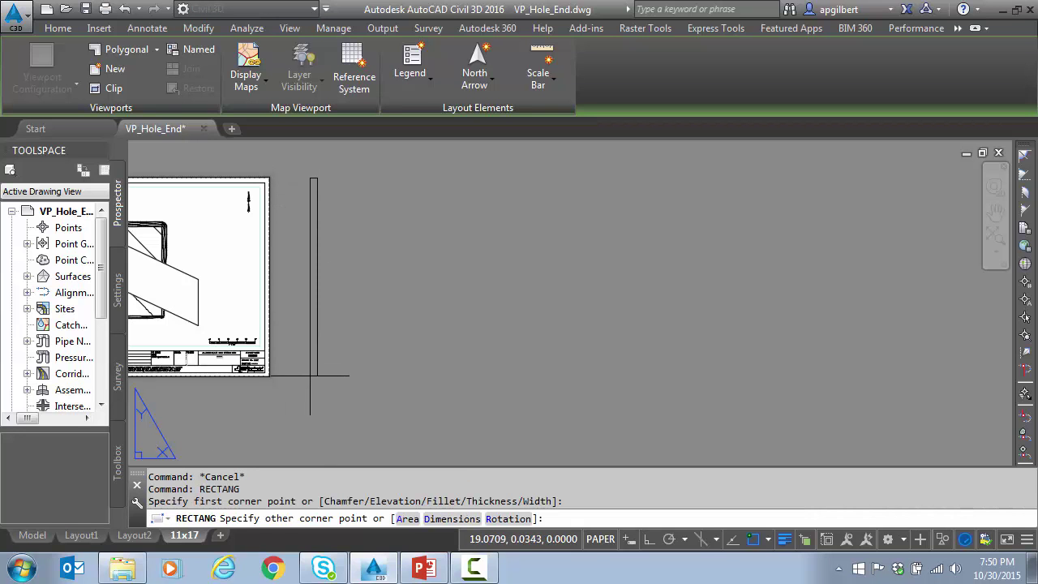
left_click(628, 378)
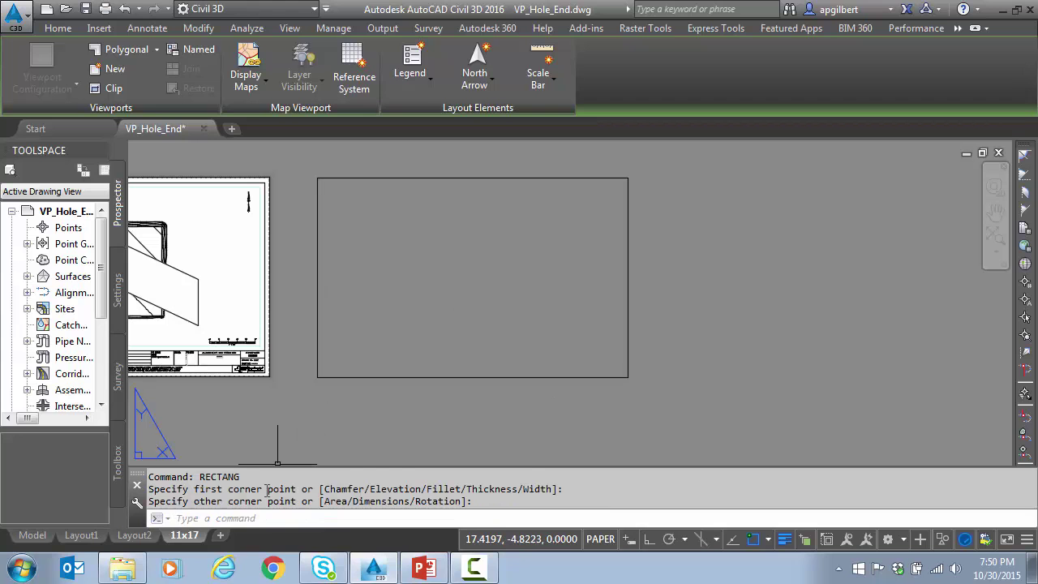
Step: Draw a small, nearly square rectangle near the middle of the large rectangle and end the command
key("Return")
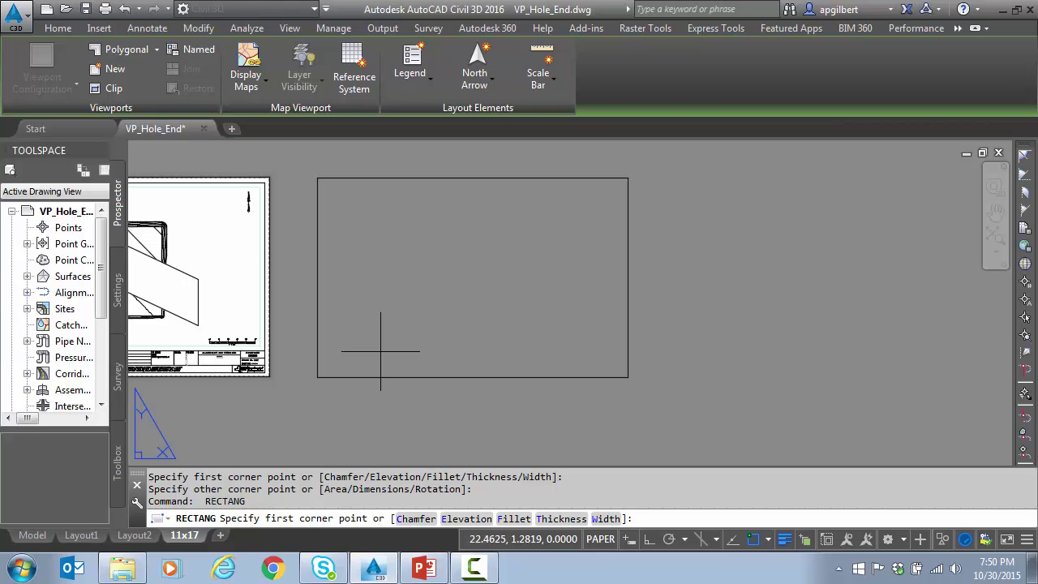
left_click(442, 245)
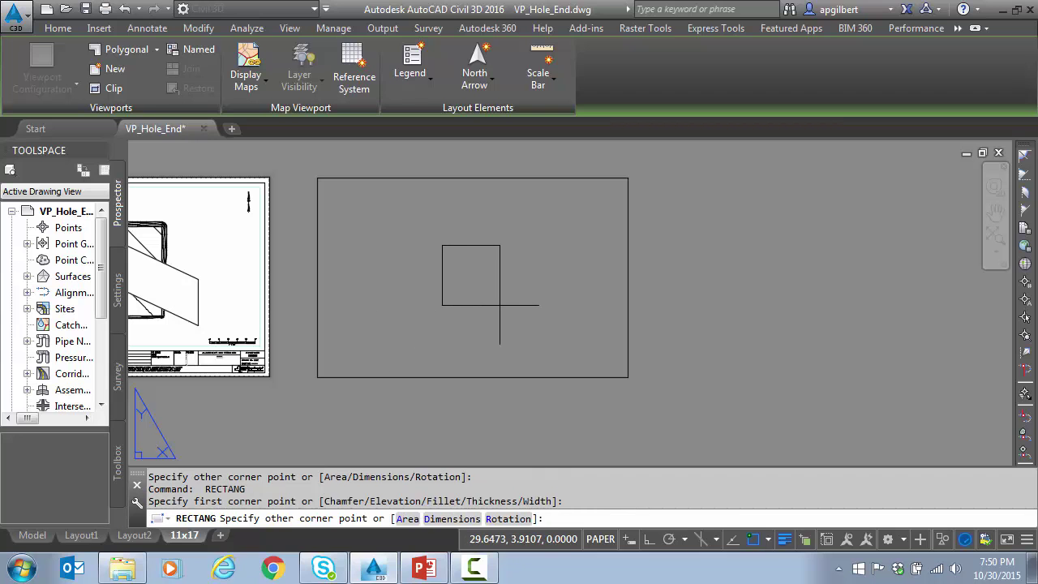
left_click(501, 305)
key("Escape")
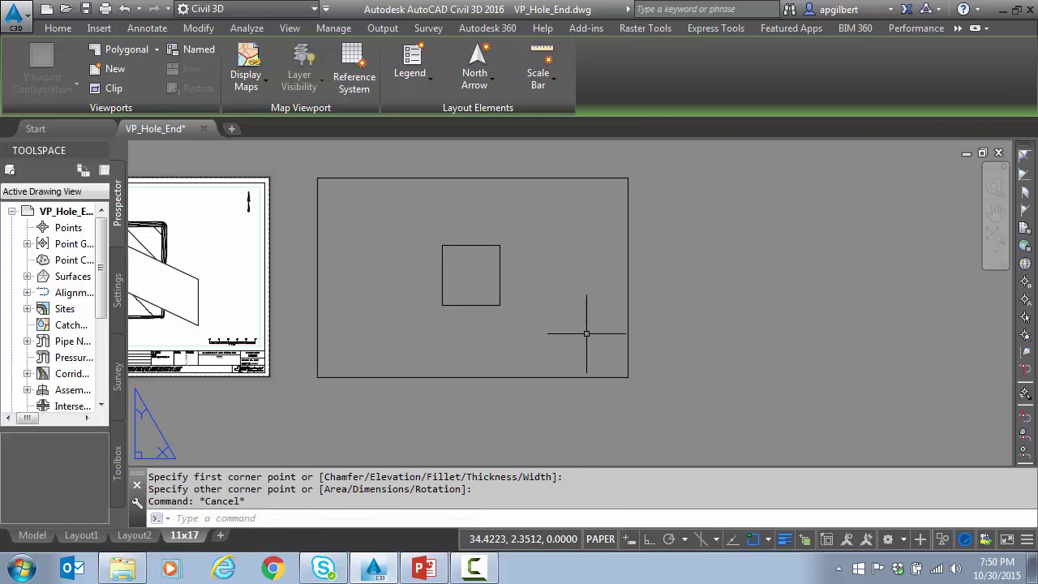
Step: Convert the large and small rectangles into regions, and select each one in turn to check that they are separate objects
type("region")
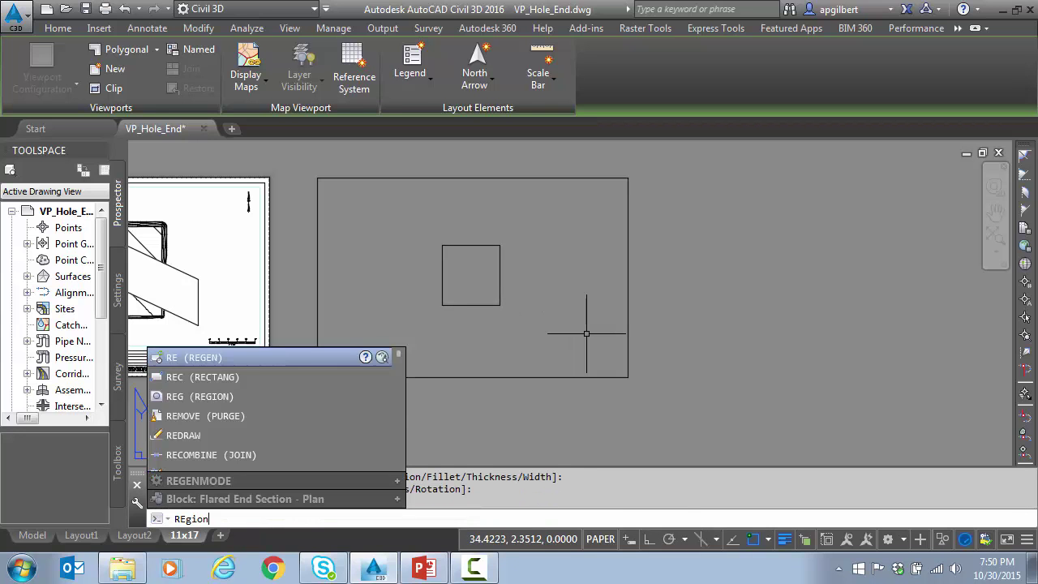
key("Return")
left_click(568, 163)
left_click(481, 268)
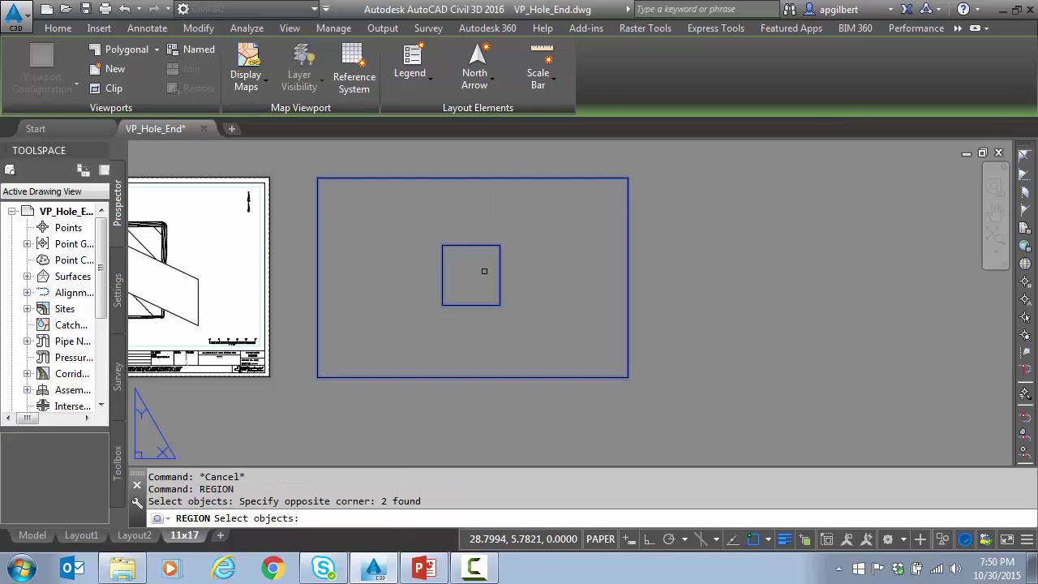
key("Return")
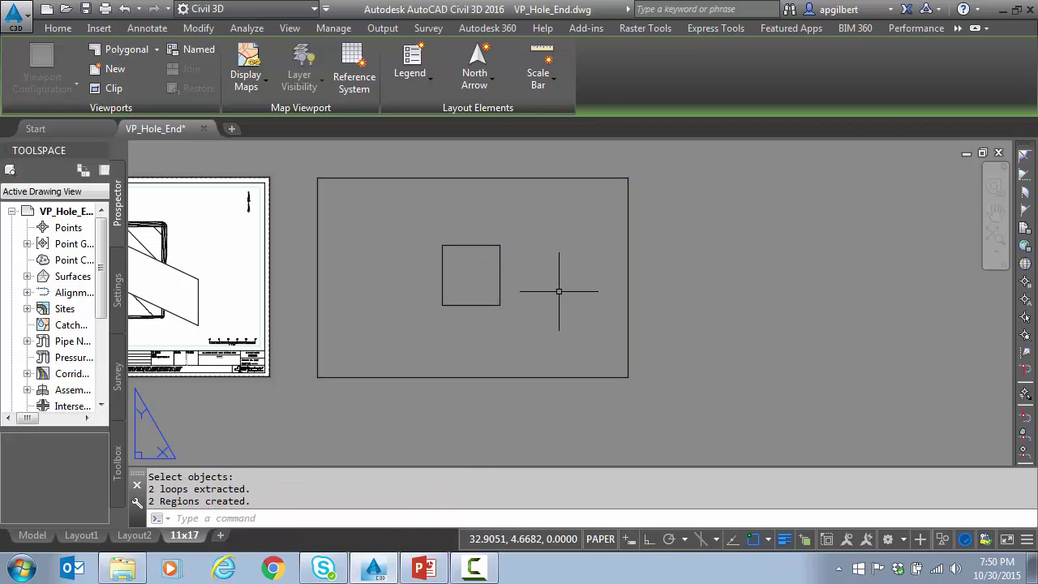
left_click(547, 179)
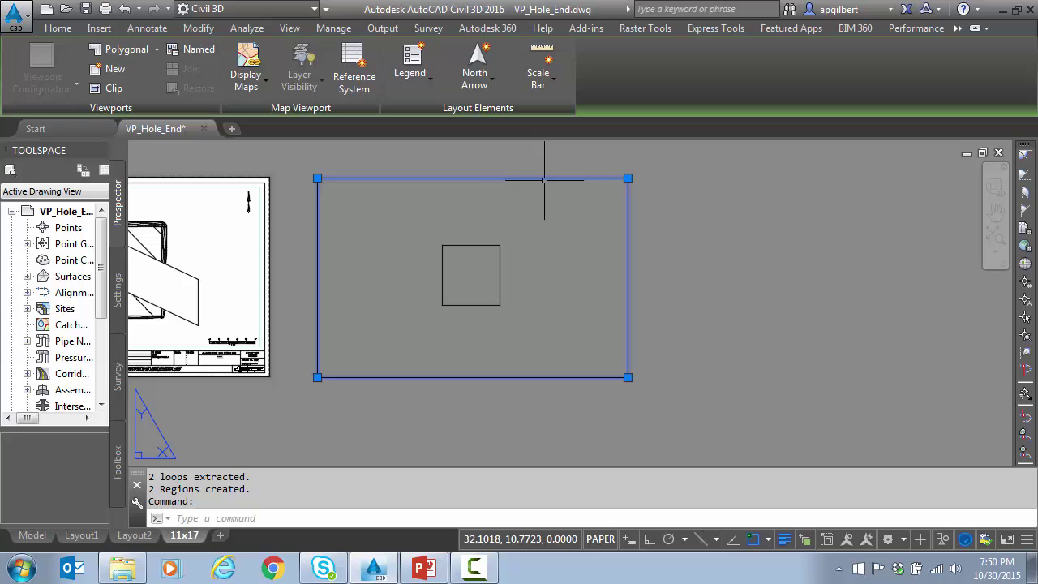
key("Escape")
left_click(476, 245)
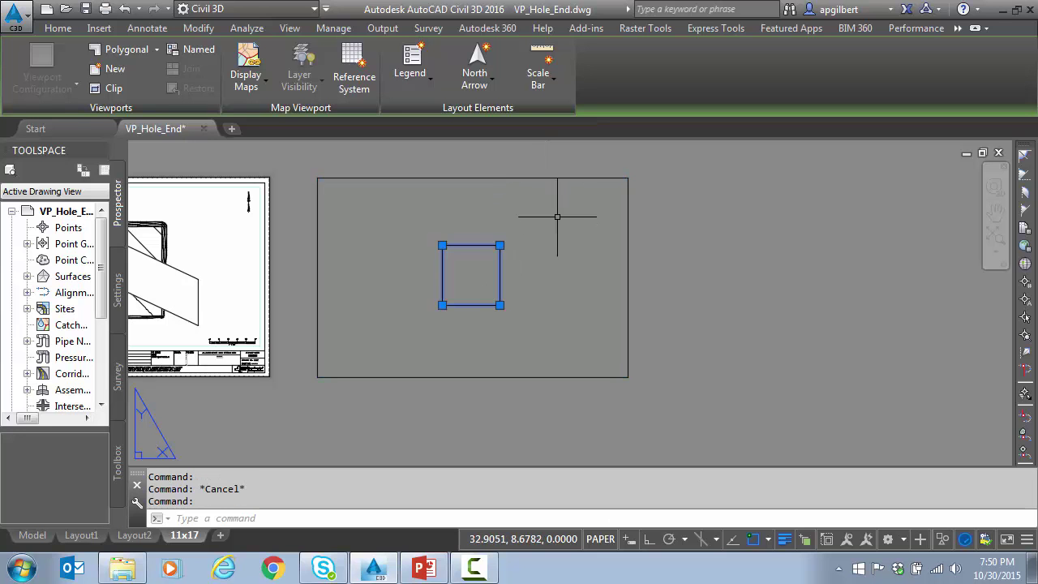
key("Escape")
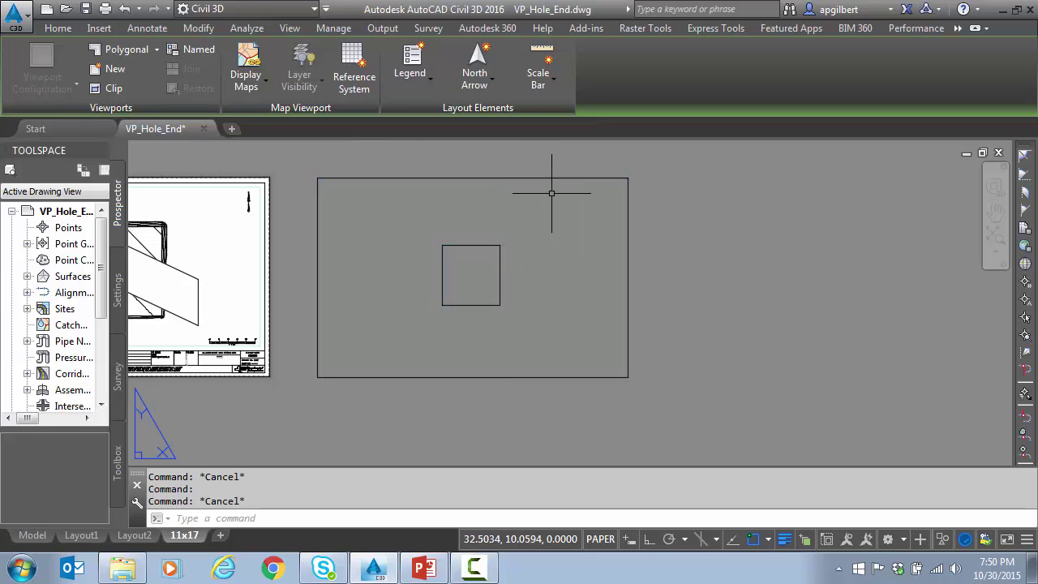
Step: Subtract the small inner region from the large outer region
type("subtract")
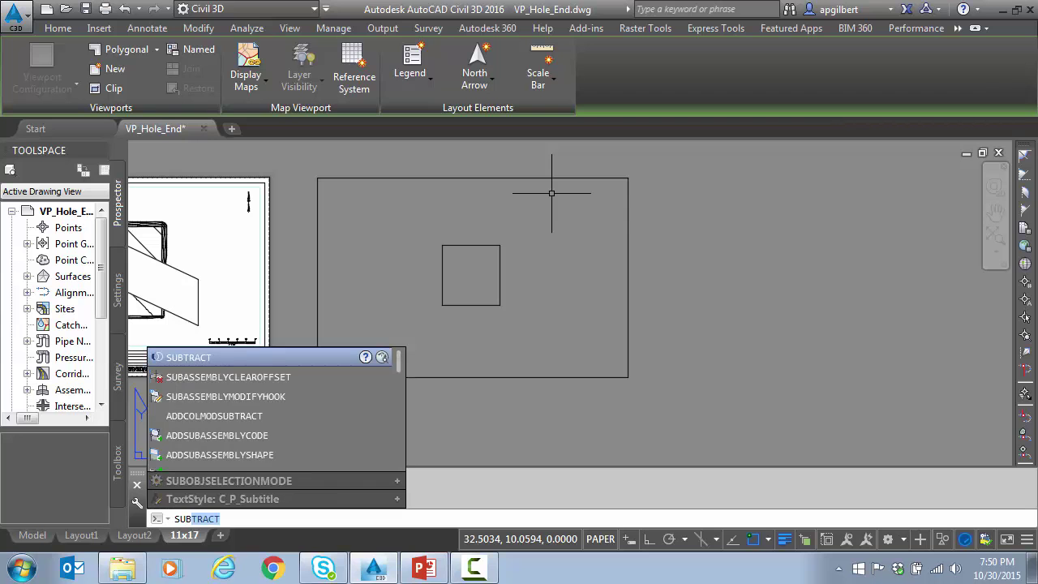
key("Return")
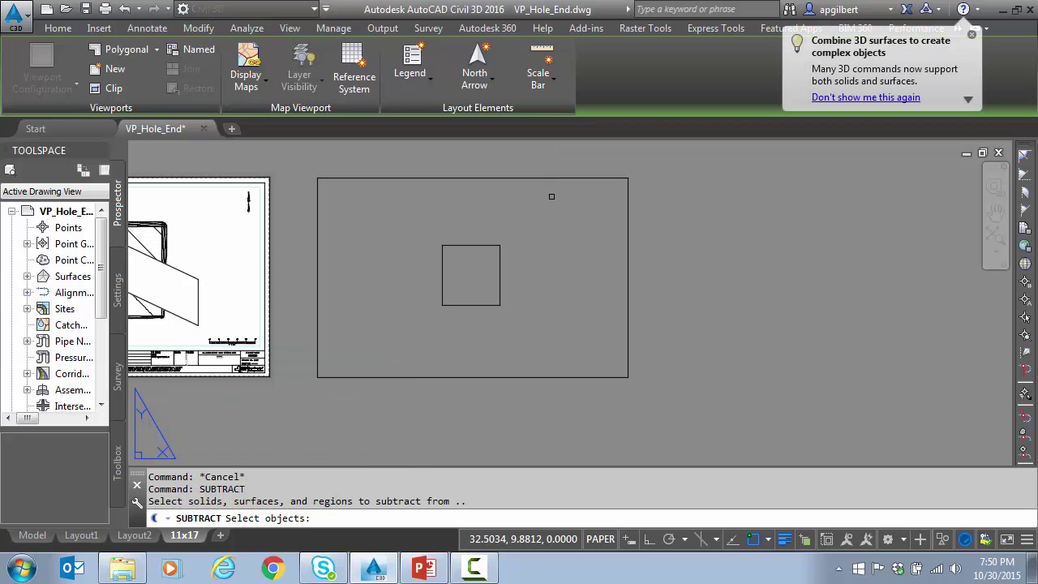
left_click(538, 179)
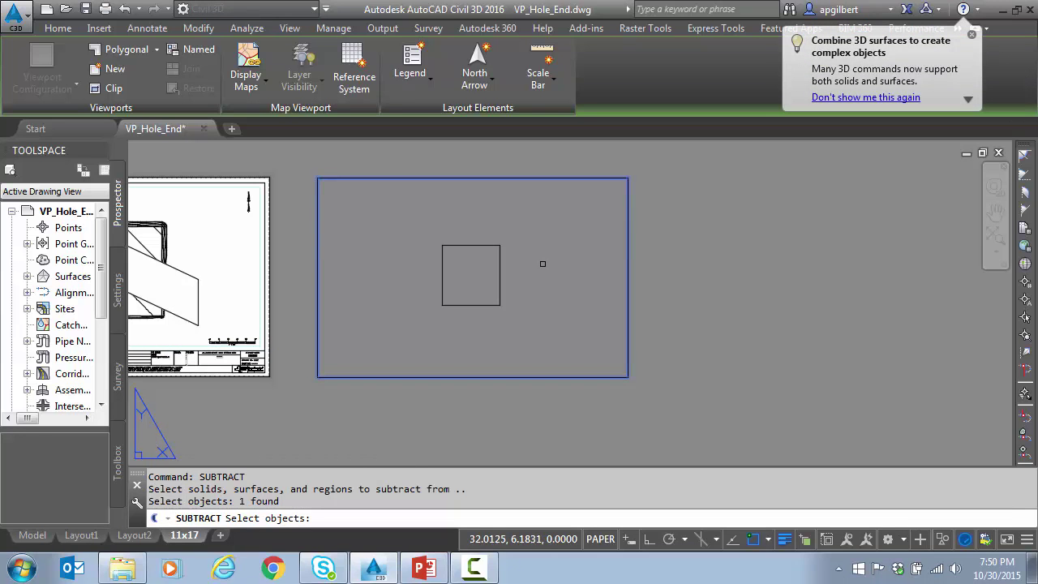
key("Return")
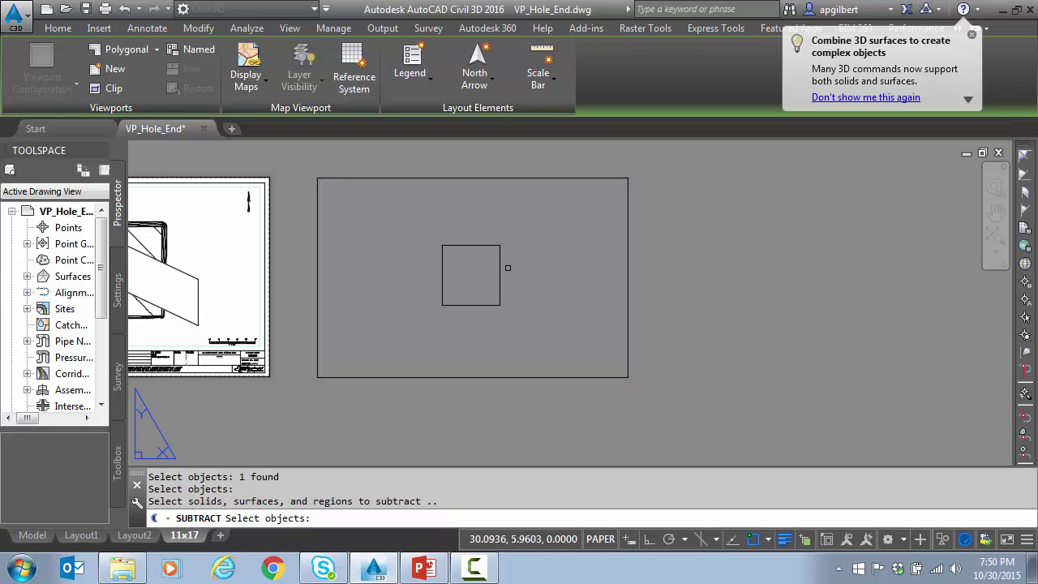
left_click(487, 246)
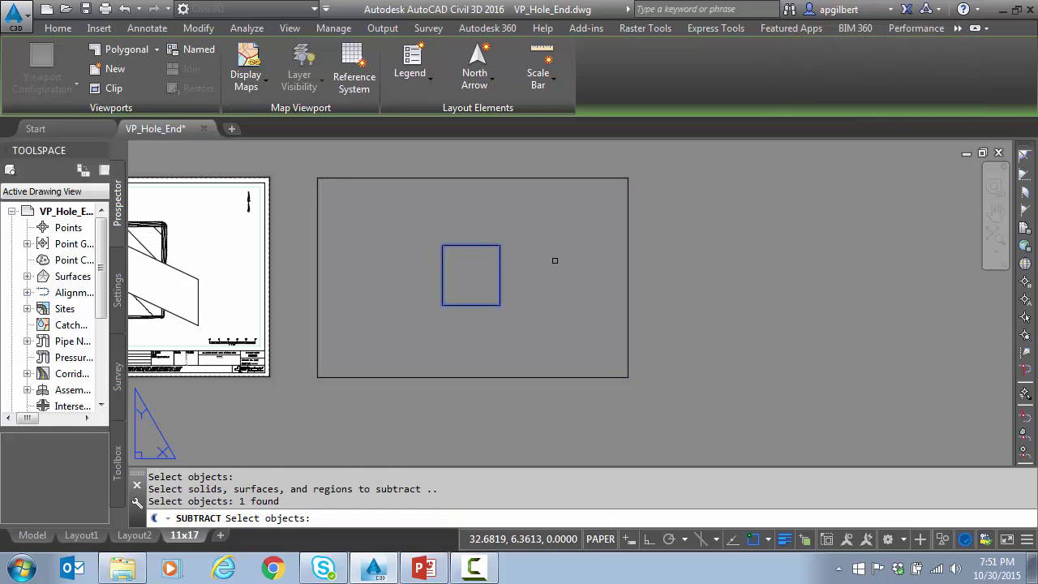
key("Return")
key("Escape")
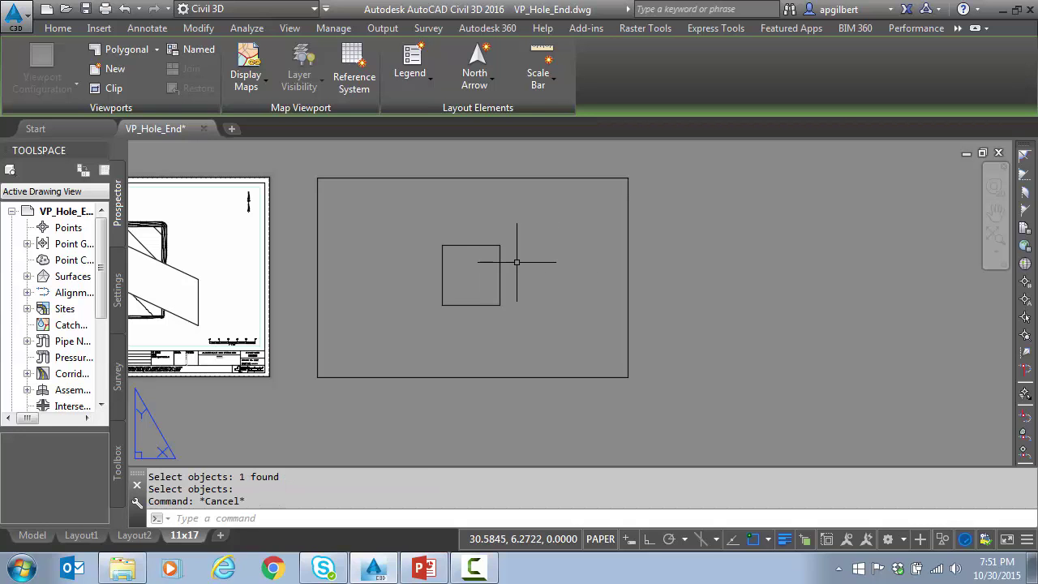
Step: Create a layout viewport from the outer region object with the square cut out of it
middle_click_drag(523, 261, 576, 264)
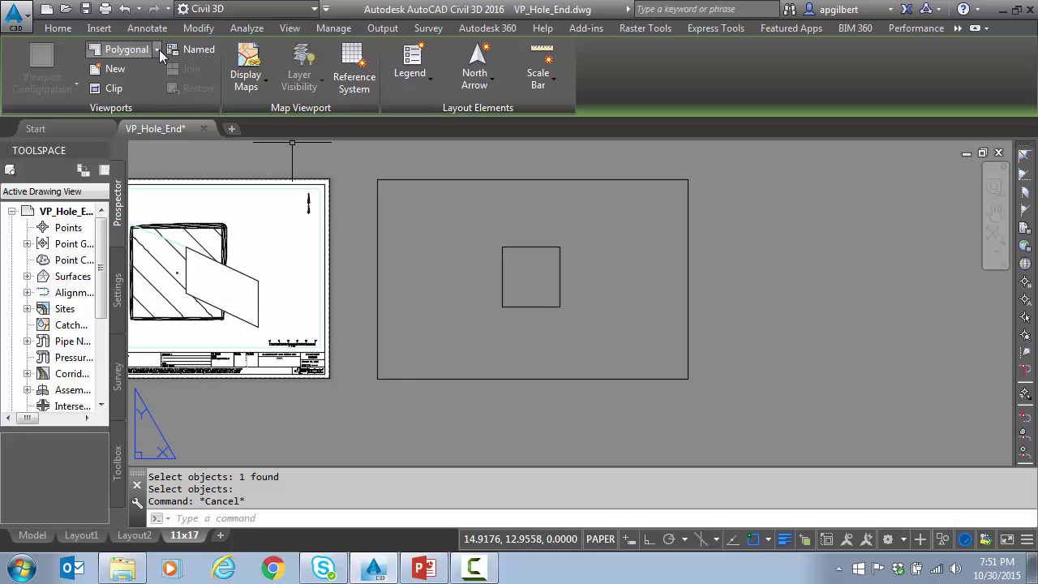
left_click(157, 49)
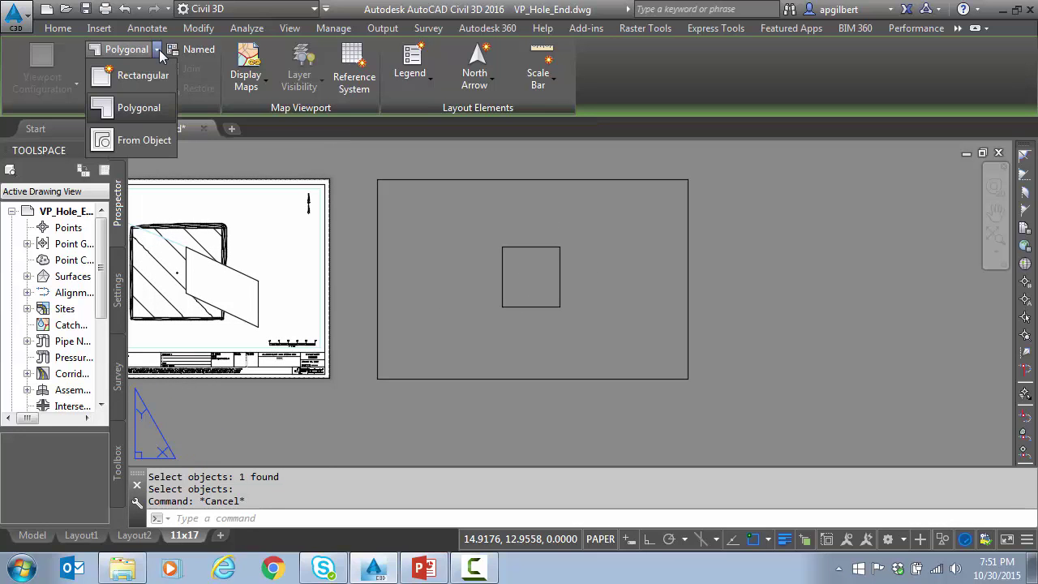
left_click(143, 141)
left_click(528, 180)
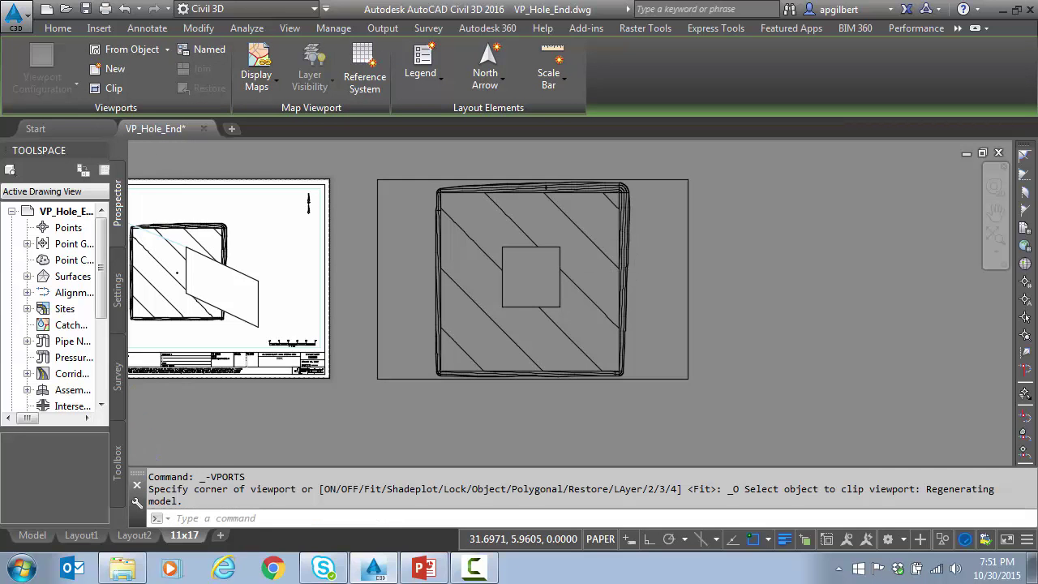
Step: Examine the new viewport around its square hole, activate its model space, and return to paper space
scroll(597, 270, "down", 2)
scroll(597, 270, "up", 2)
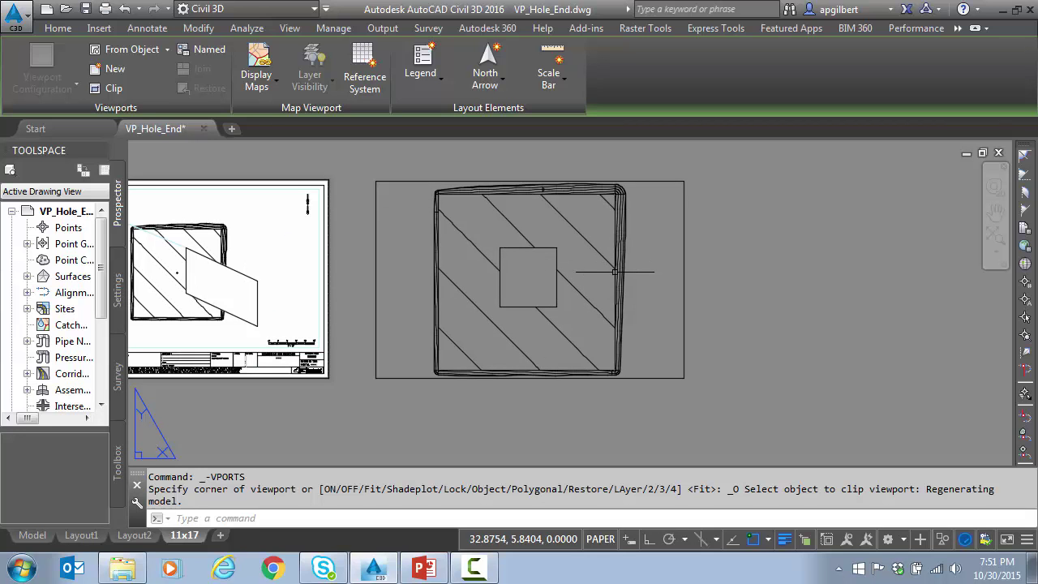
middle_click_drag(558, 278, 596, 285)
double_click(571, 283)
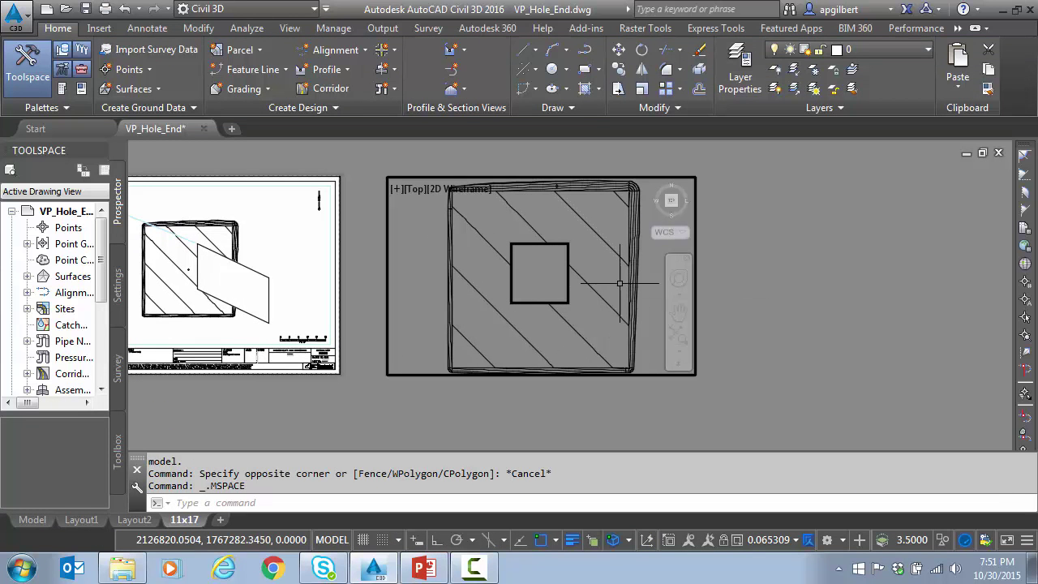
double_click(730, 284)
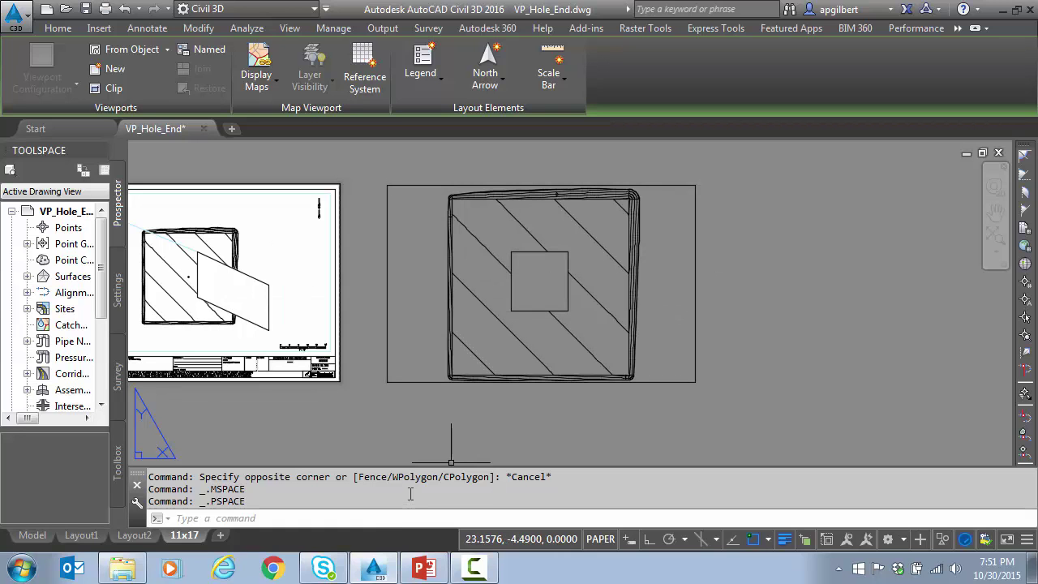
Step: Draw a small rectangle across the model's right edge, below and to the right of the square hole, with object snap off
type("re")
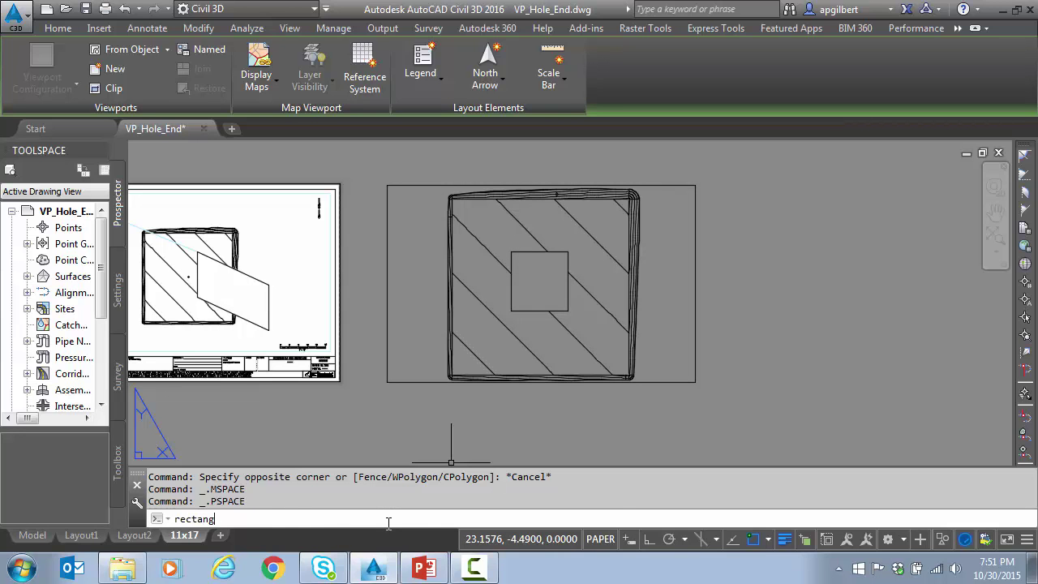
type("ctang")
key("Return")
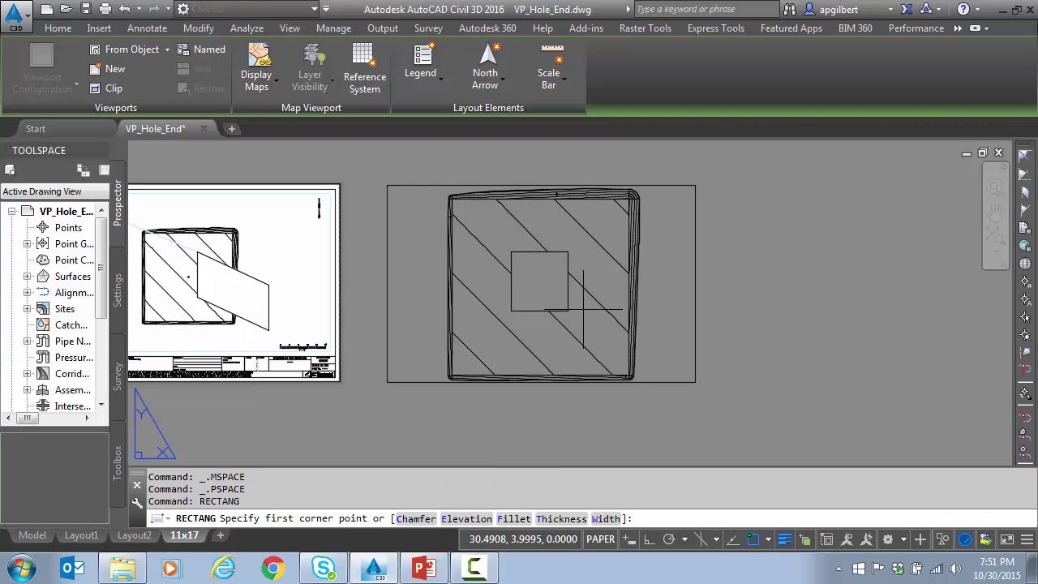
left_click(596, 335)
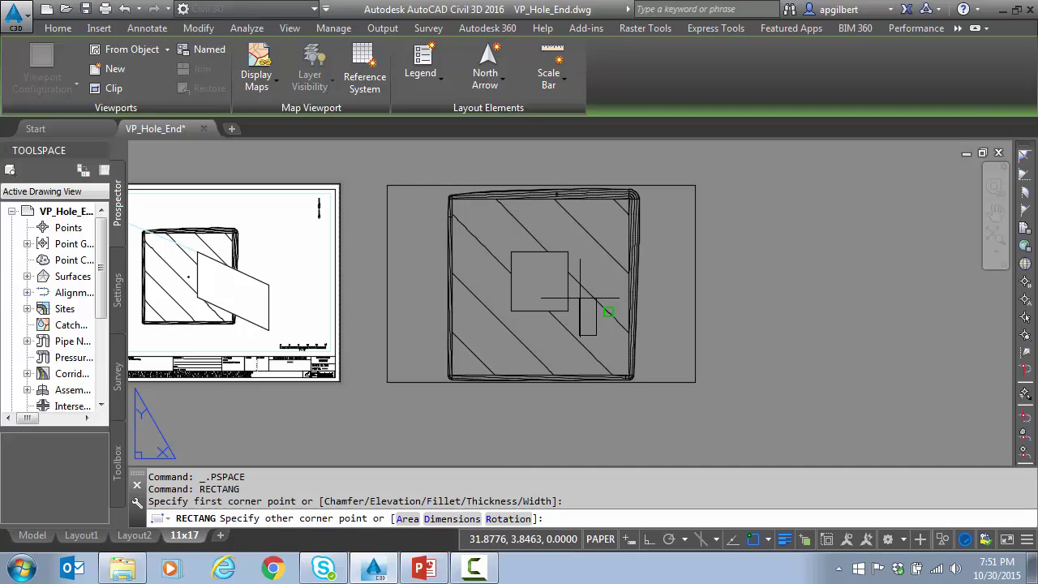
left_click(753, 539)
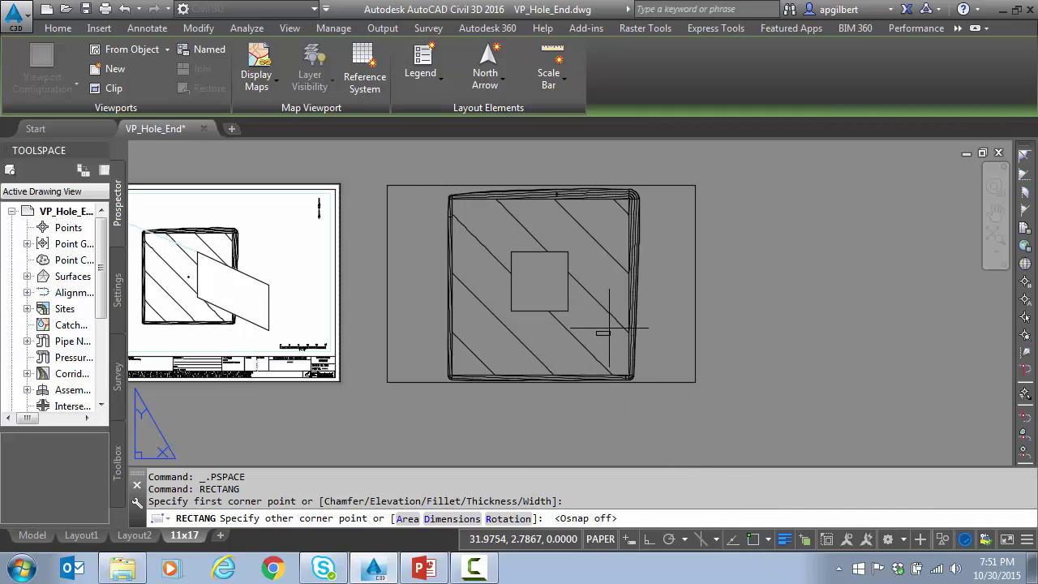
left_click(645, 289)
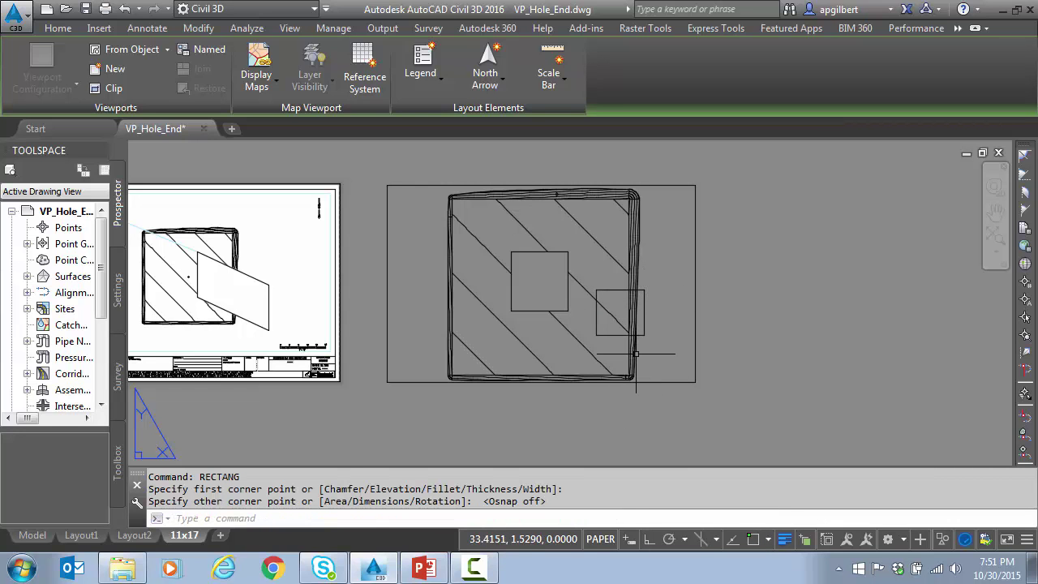
Step: Draw a rectangle around the square hole in the viewport and convert it to a region
key("Return")
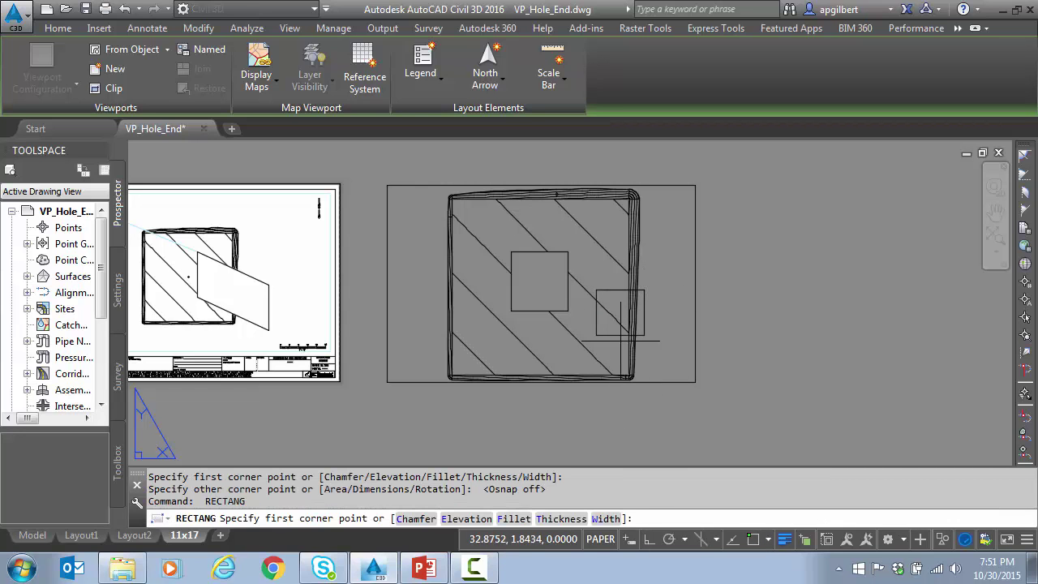
left_click(488, 221)
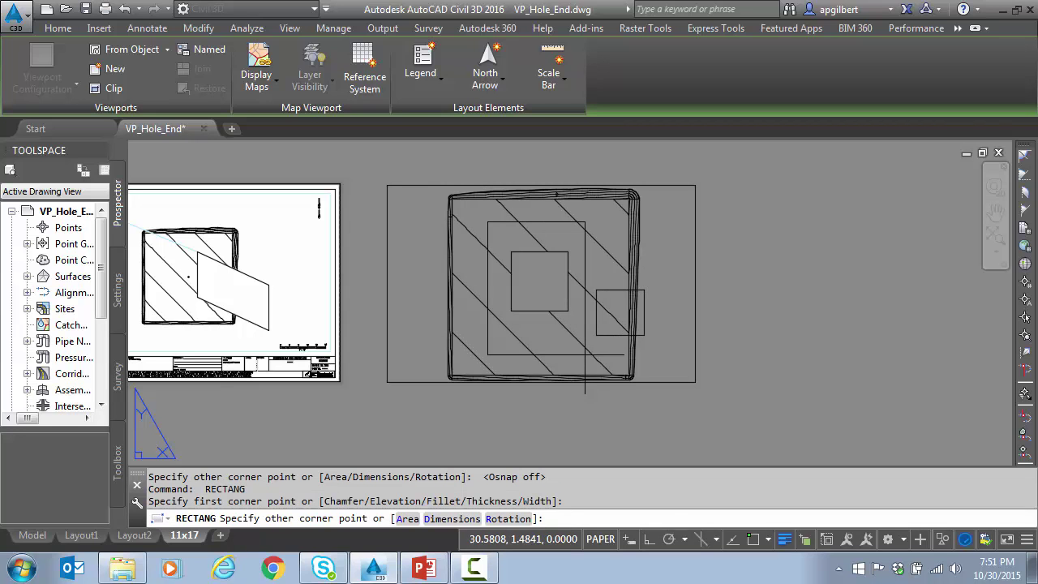
left_click(583, 328)
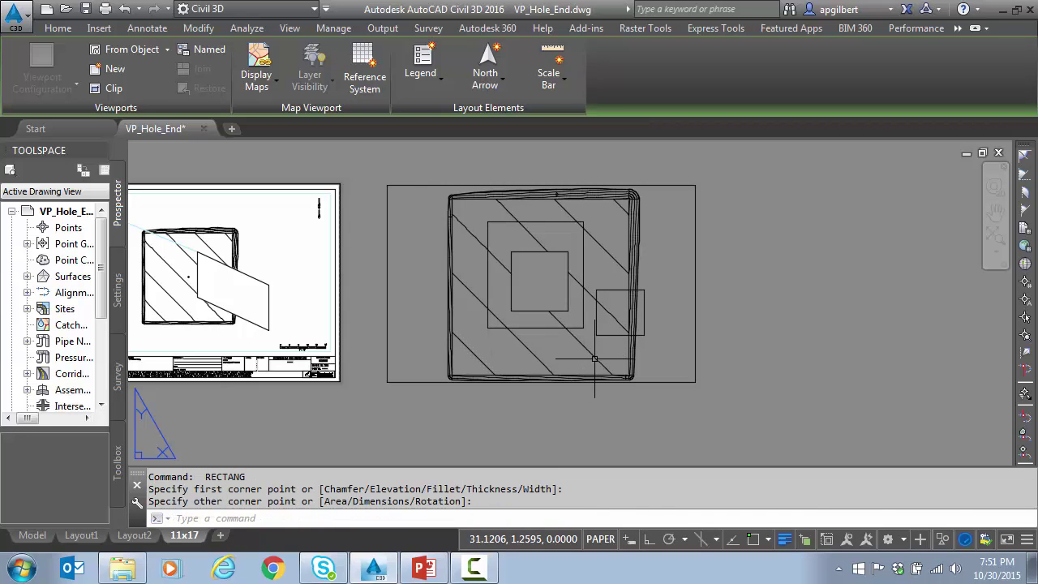
type("region")
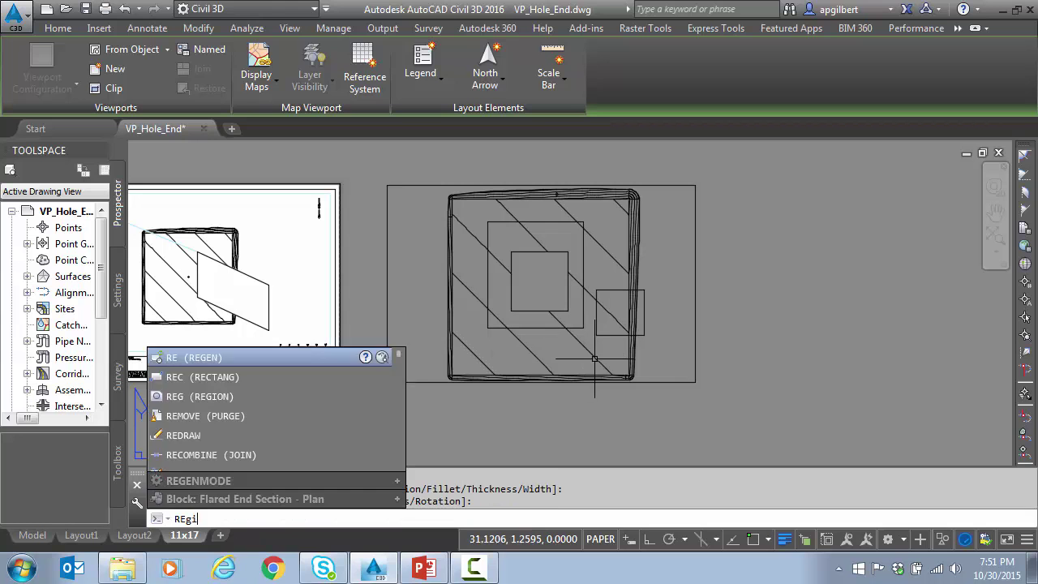
key("Return")
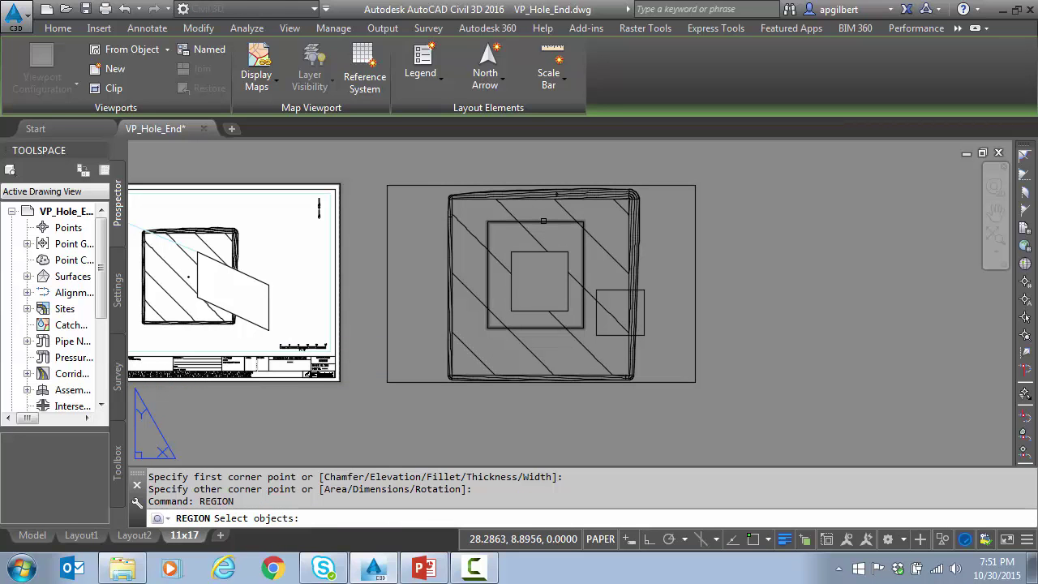
left_click(544, 221)
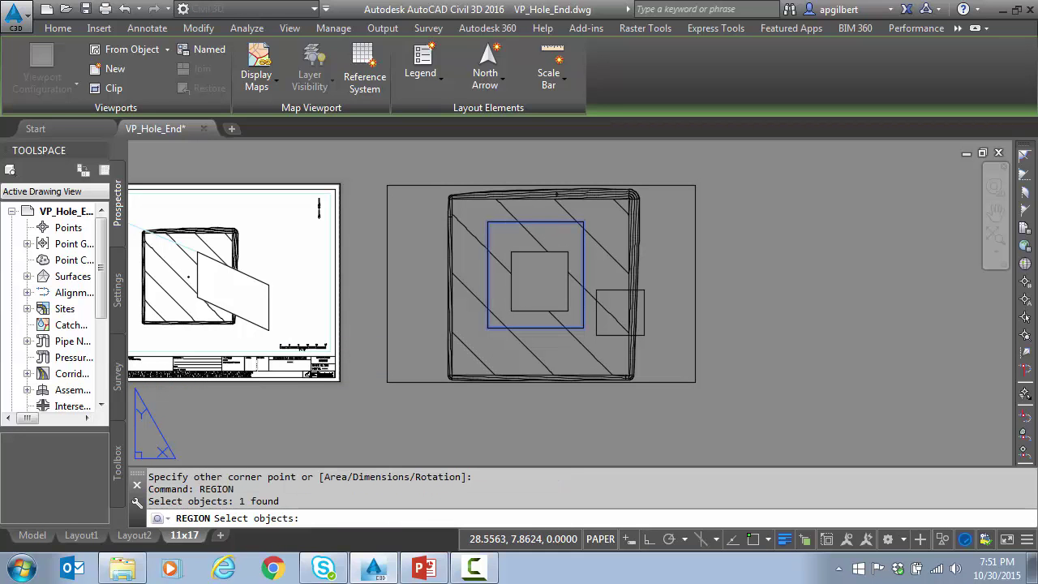
key("Return")
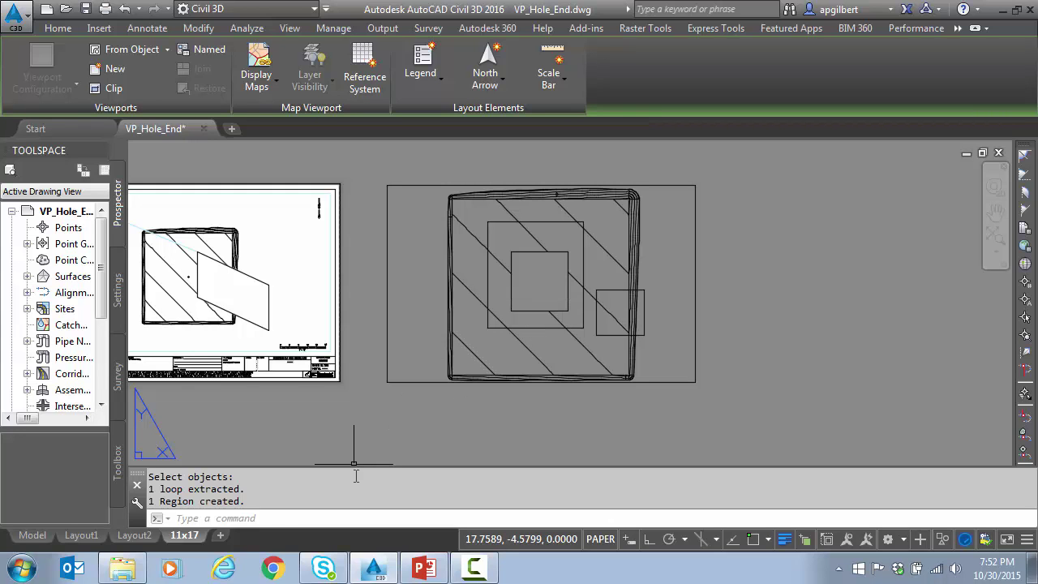
Step: Check the current value of the PICKADD system variable without changing it
left_click(278, 519)
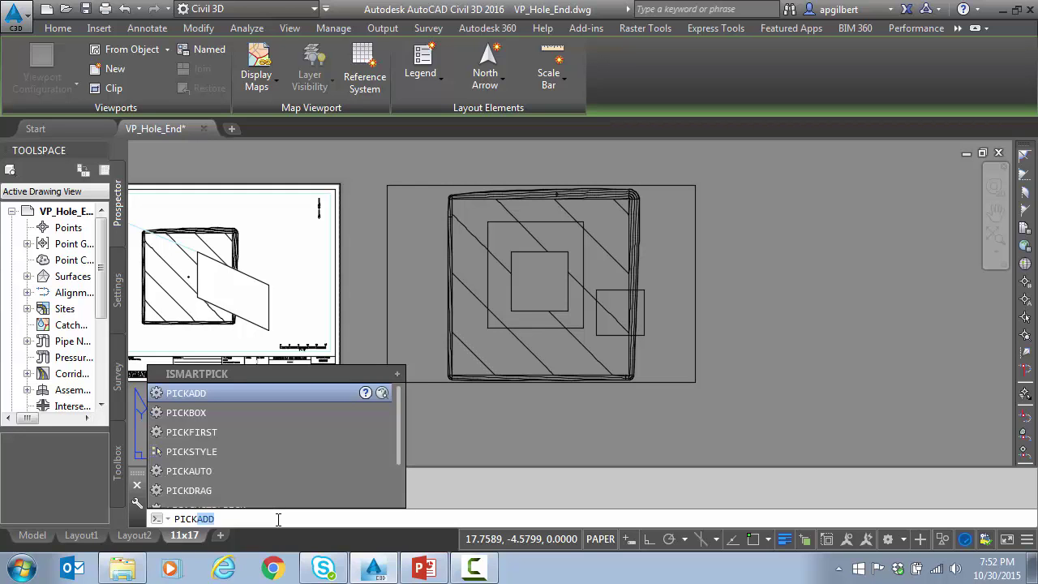
type("pickadd")
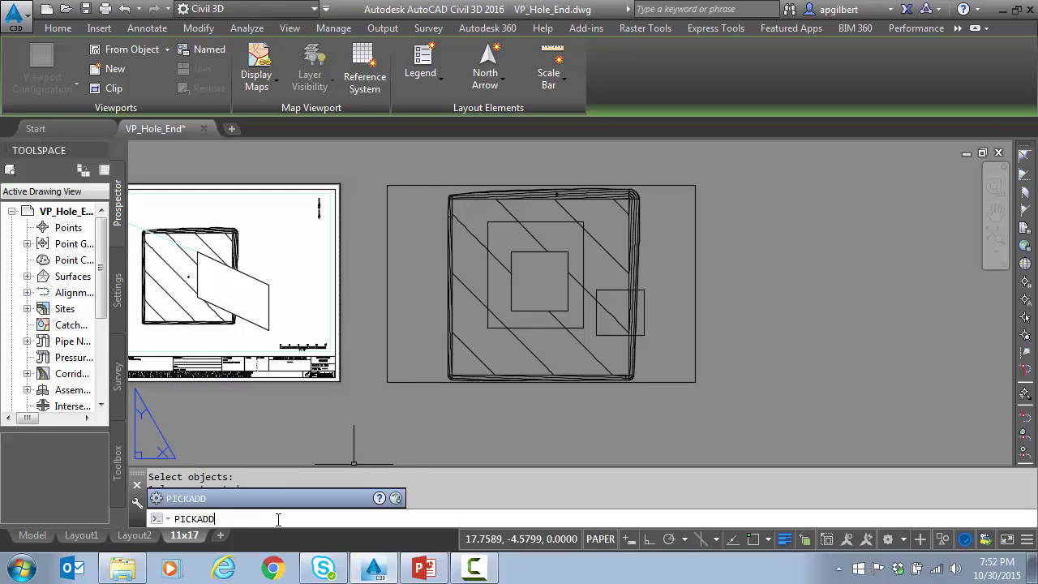
key("Return")
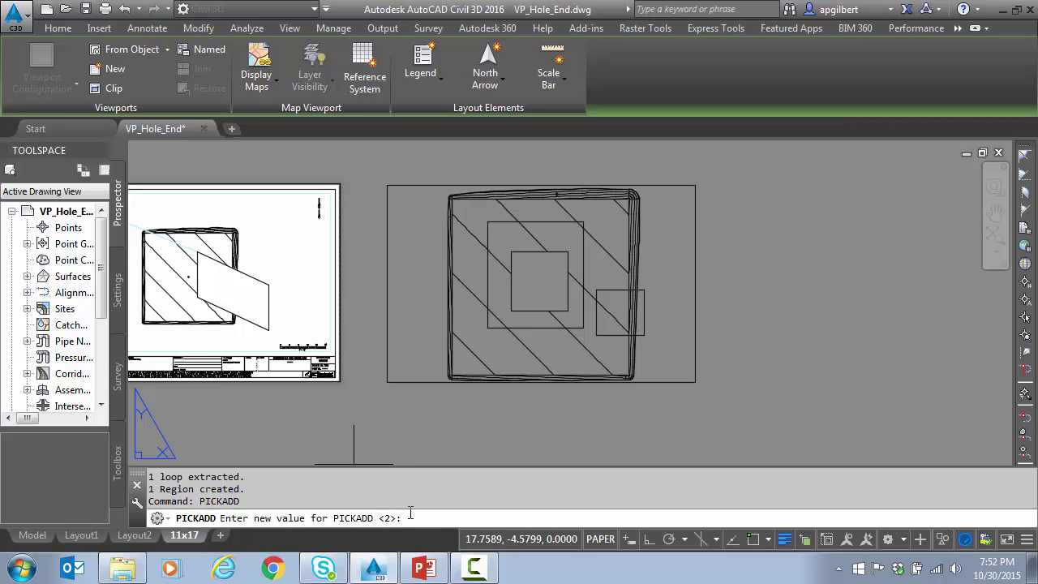
key("Escape")
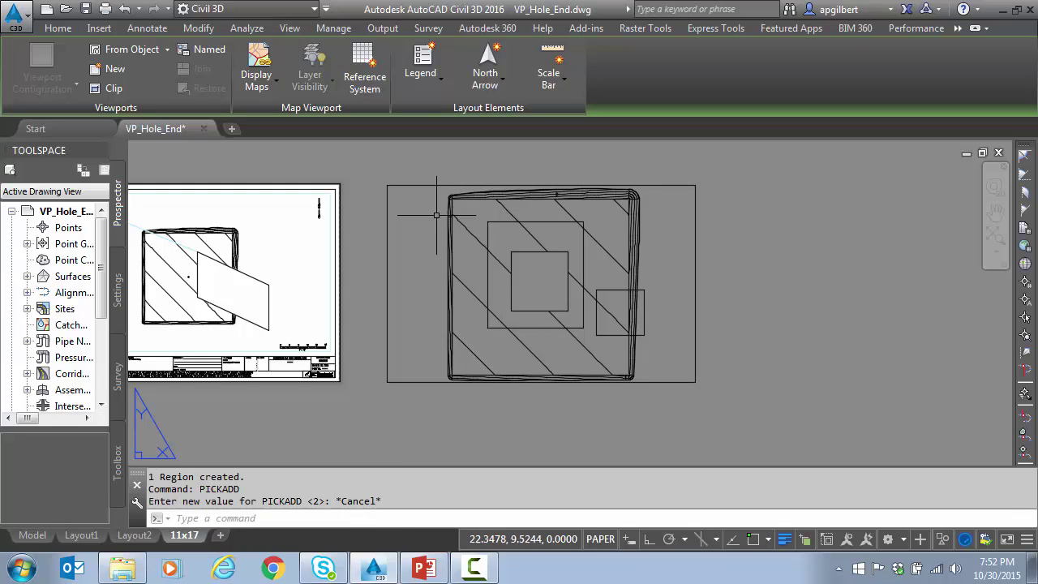
key("Escape")
key("Escape")
Step: Set the PICKADD system variable to 0
type("pa")
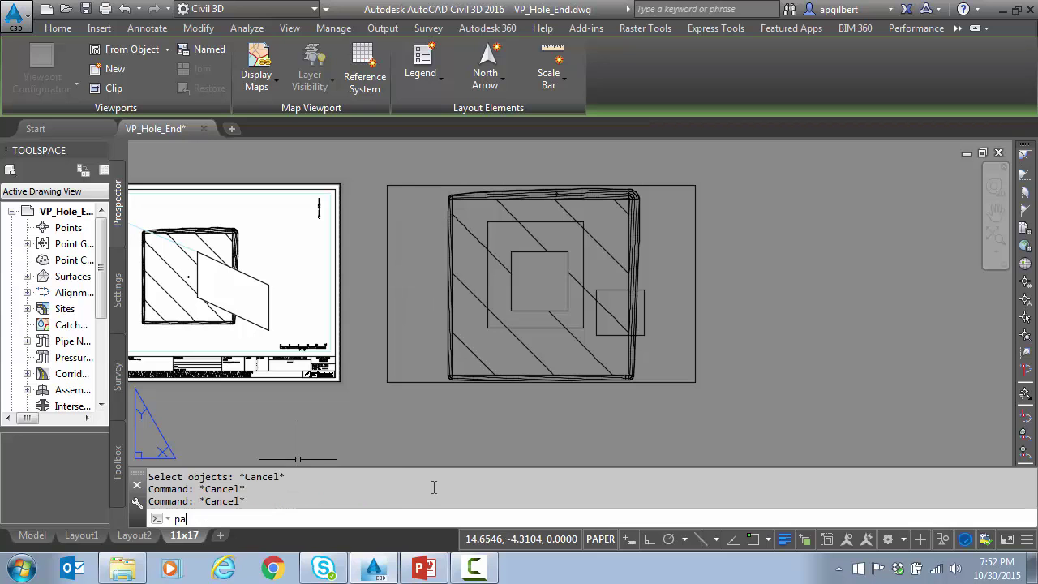
type("ckadd")
key("Return")
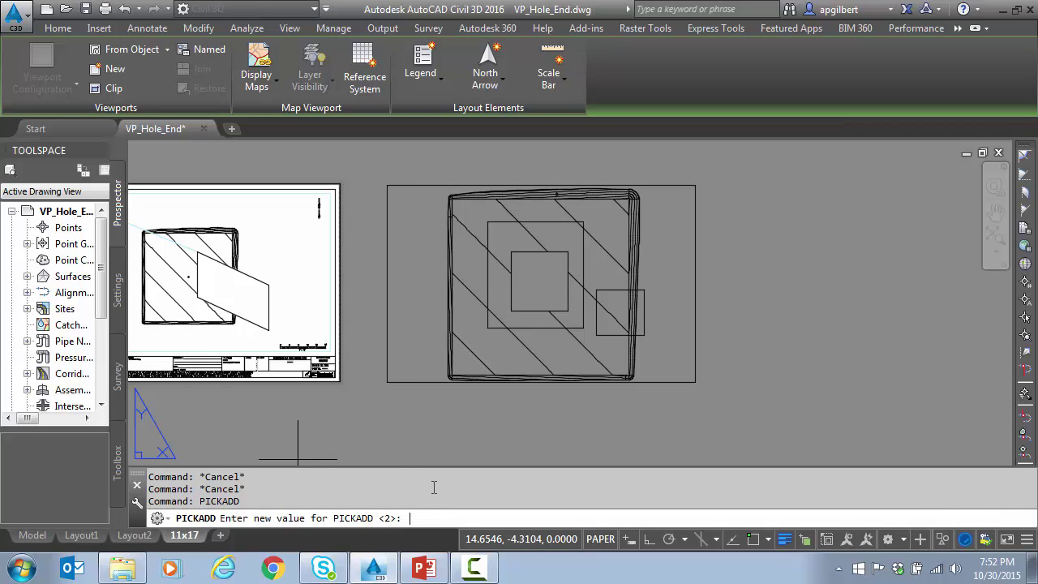
type("1")
key("Return")
key("Escape")
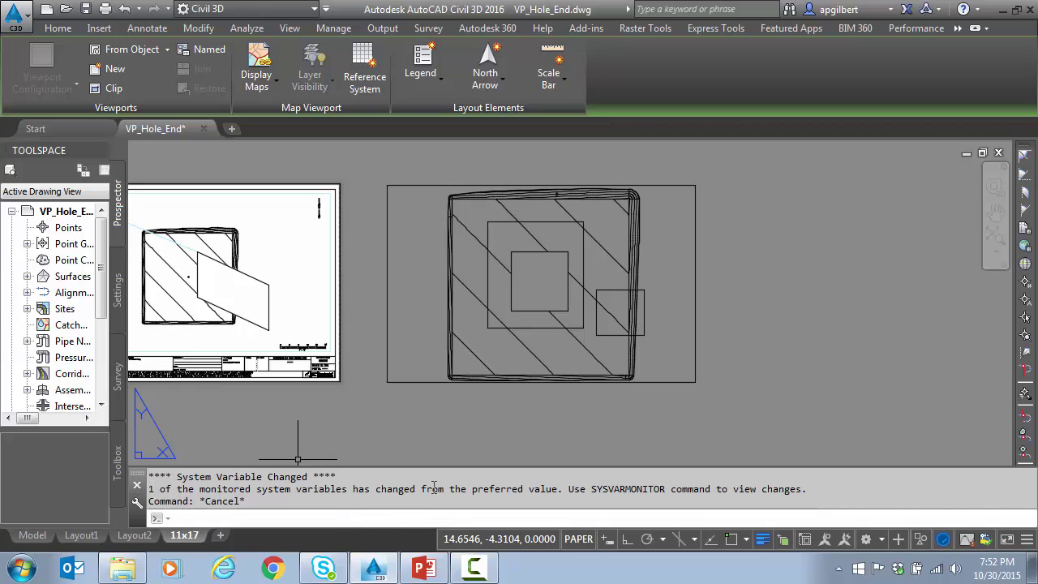
Step: Try to union the outer viewport region with the rectangular region around the square hole
type("union")
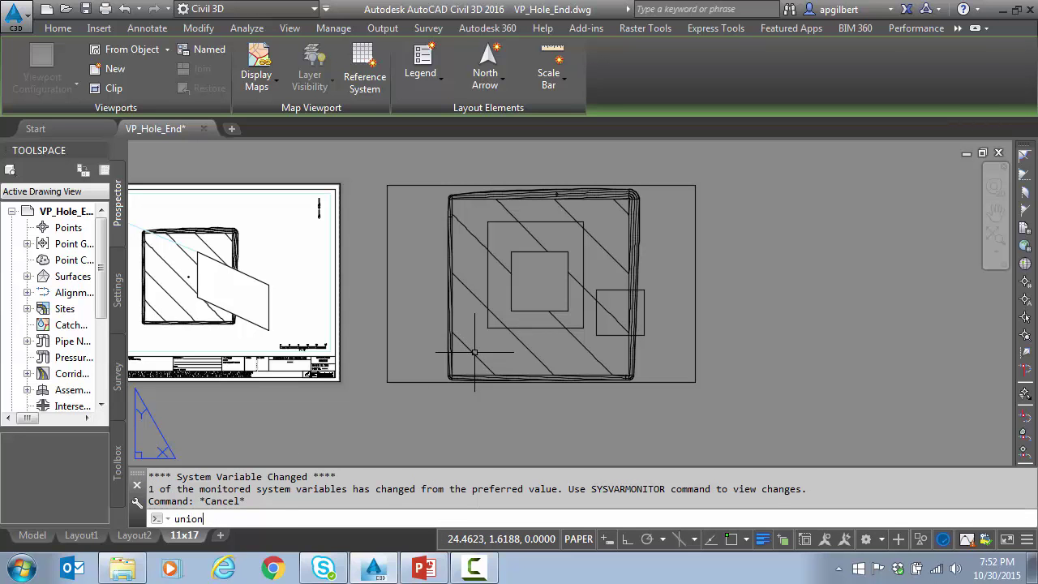
key("Return")
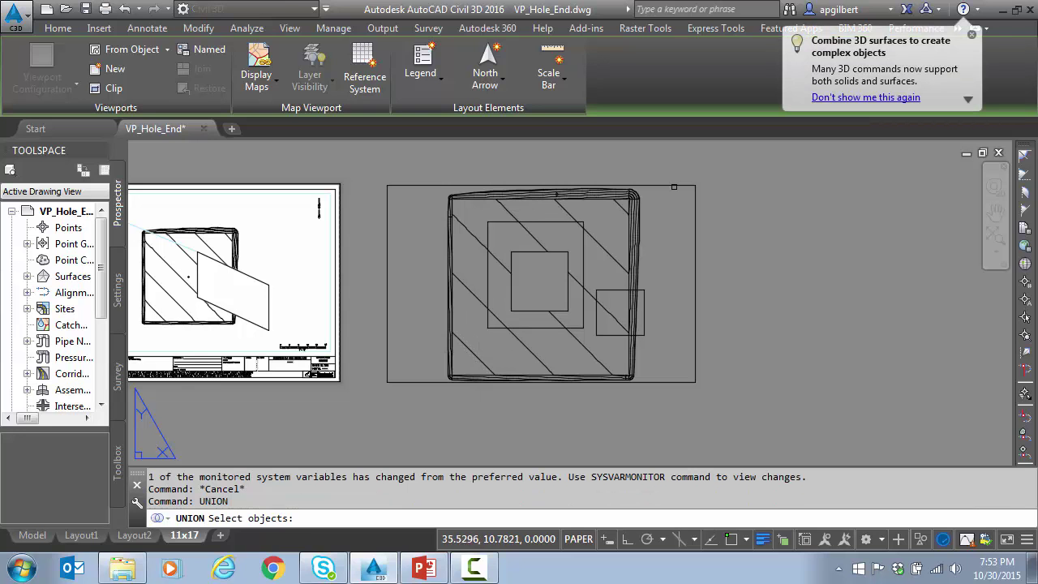
left_click(676, 185)
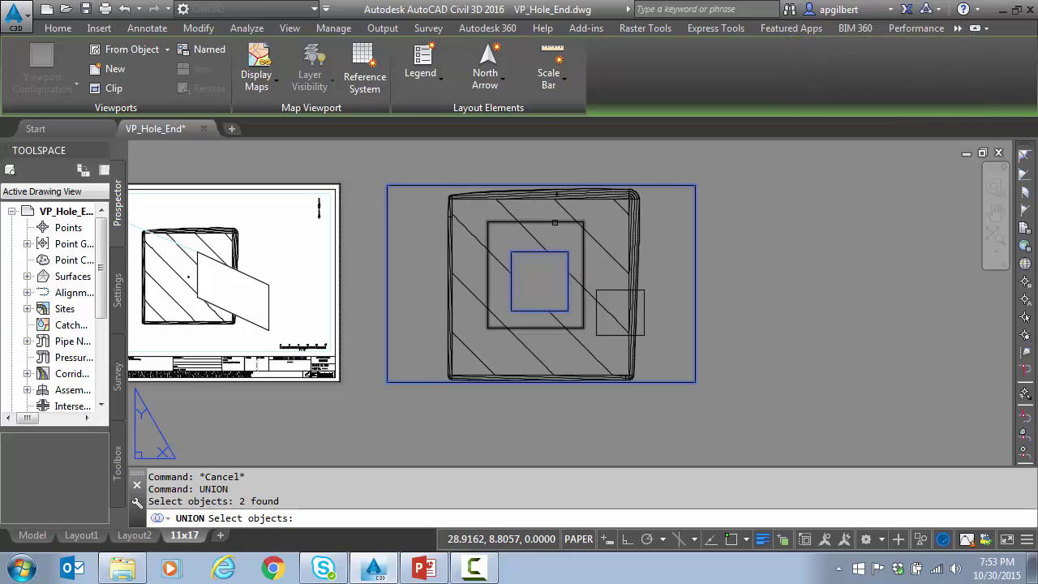
left_click(553, 222)
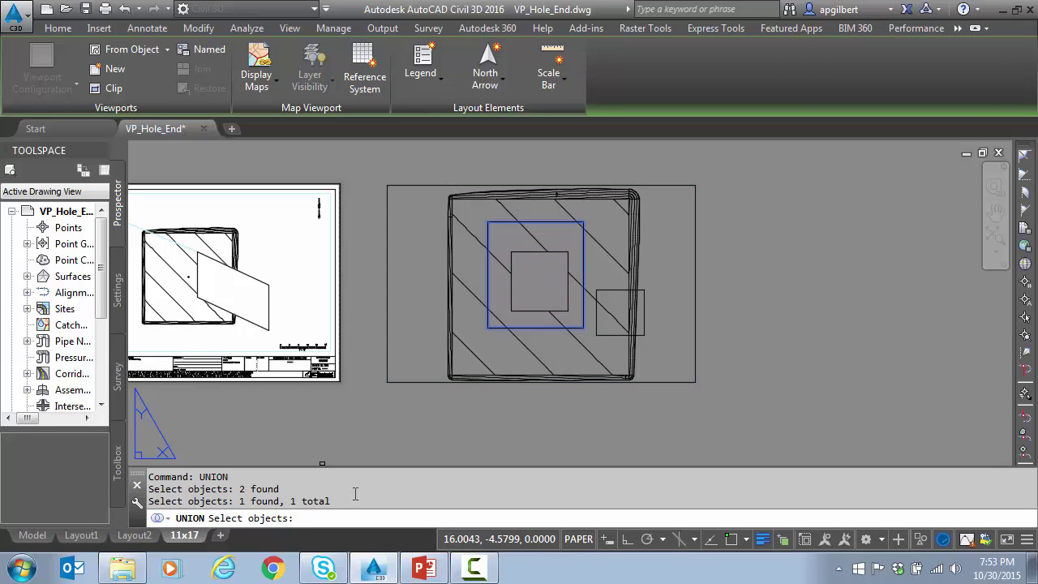
key("Escape")
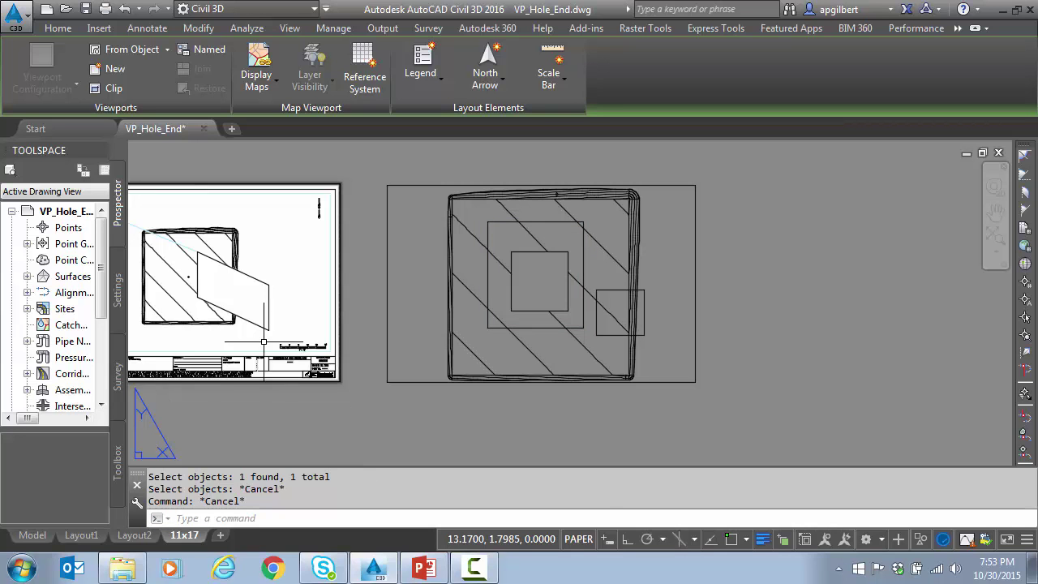
Step: Look at the PICKADD toggle in the object properties, and set the PICKADD system variable to 2
key("ctrl+1")
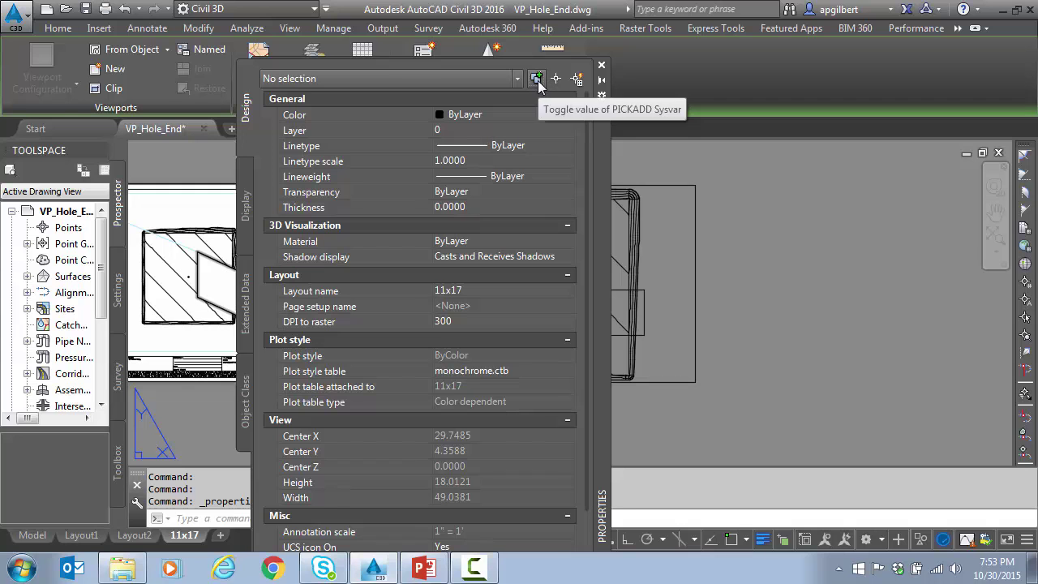
left_click(601, 65)
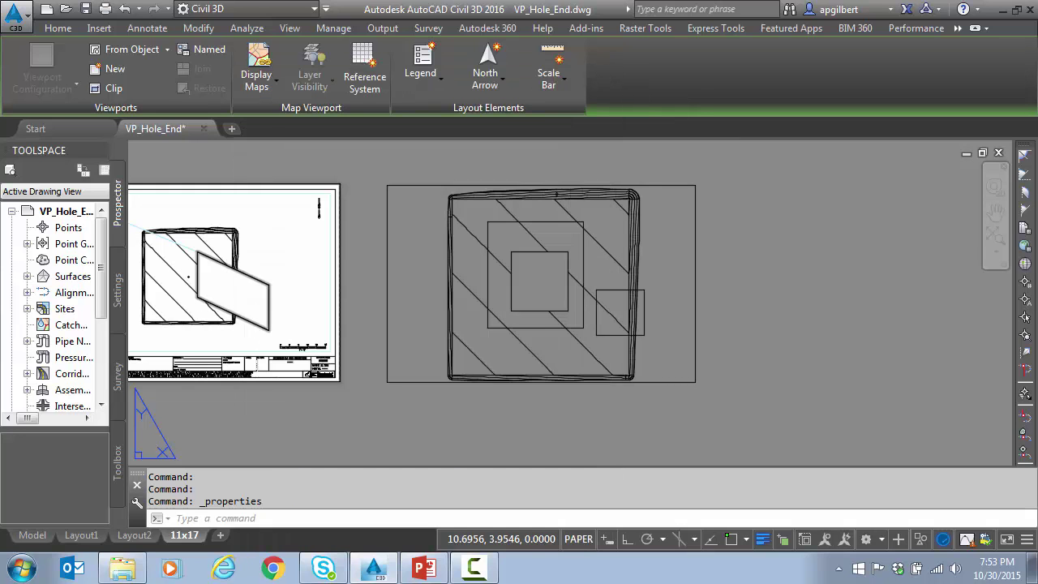
type("pi")
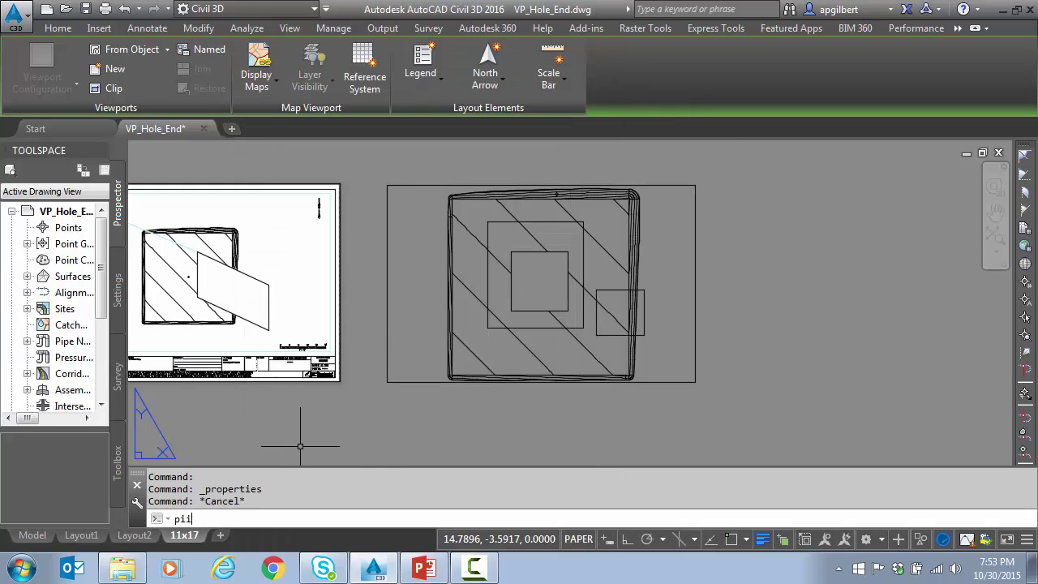
type("ckadd")
key("Return")
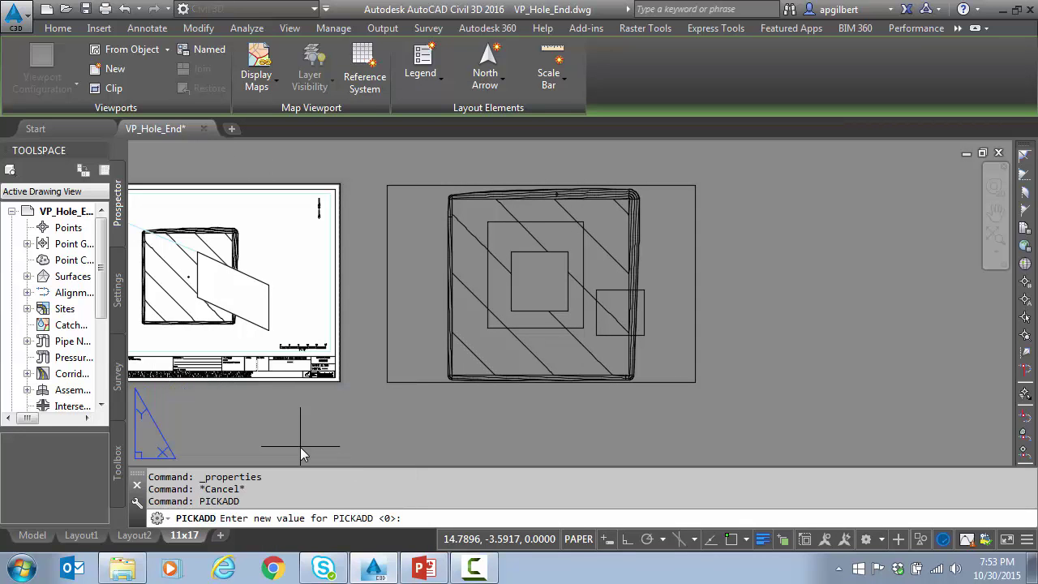
type("2")
key("Return")
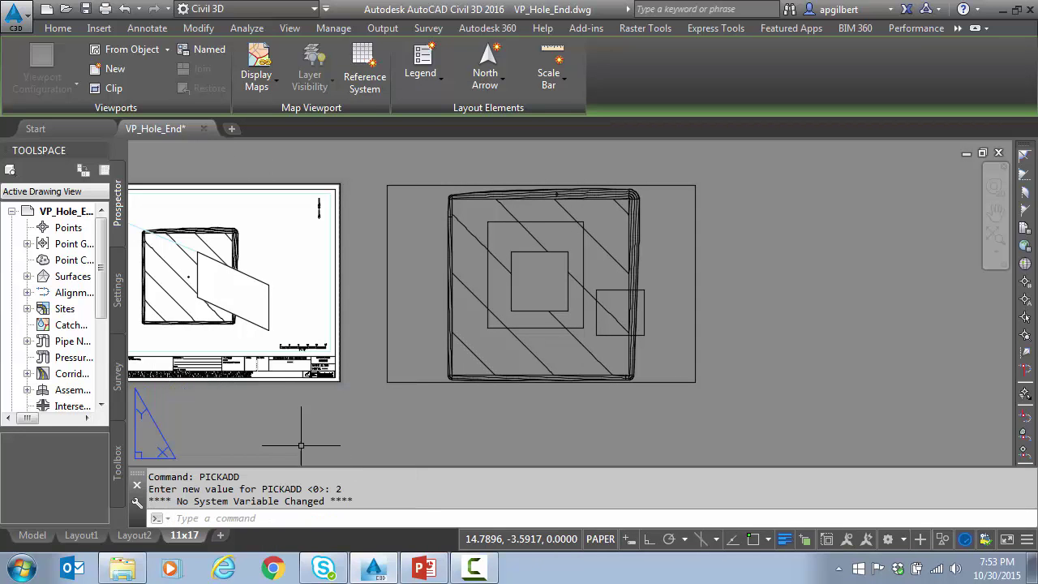
key("Escape")
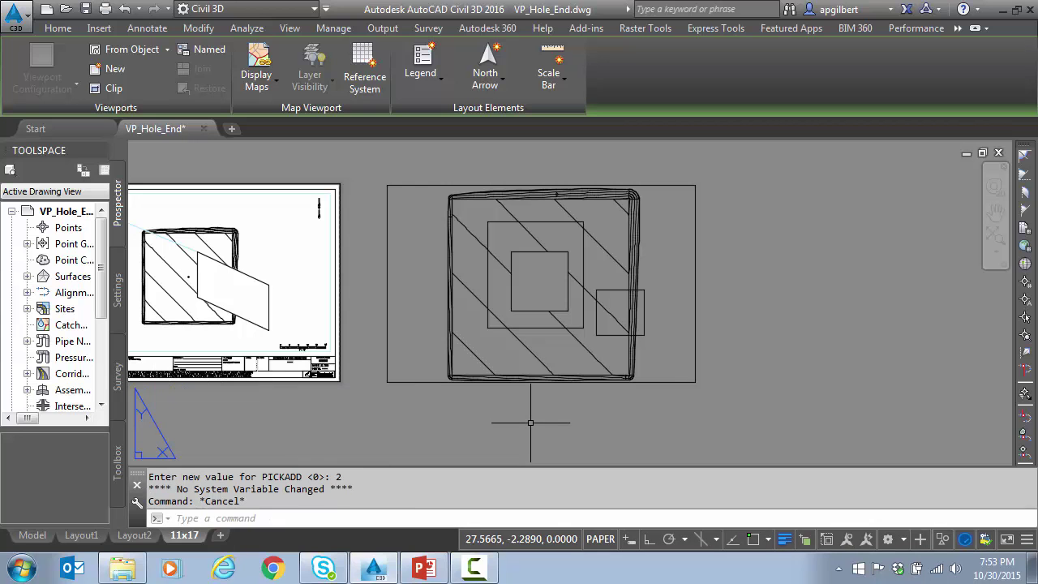
Step: Union the outer viewport region with the rectangular region around the square hole to fill the hole
type("union")
key("Return")
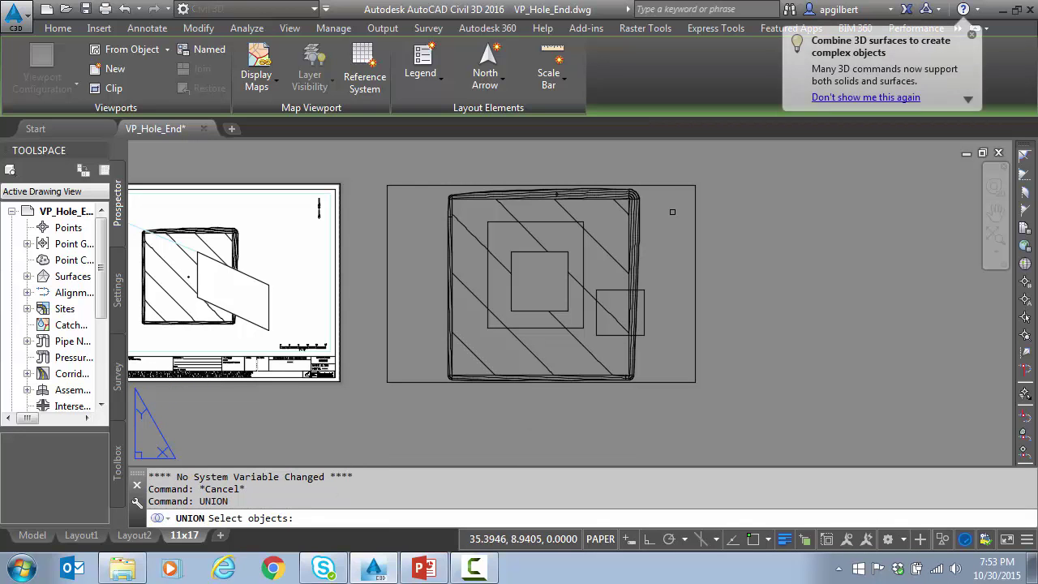
left_click(672, 187)
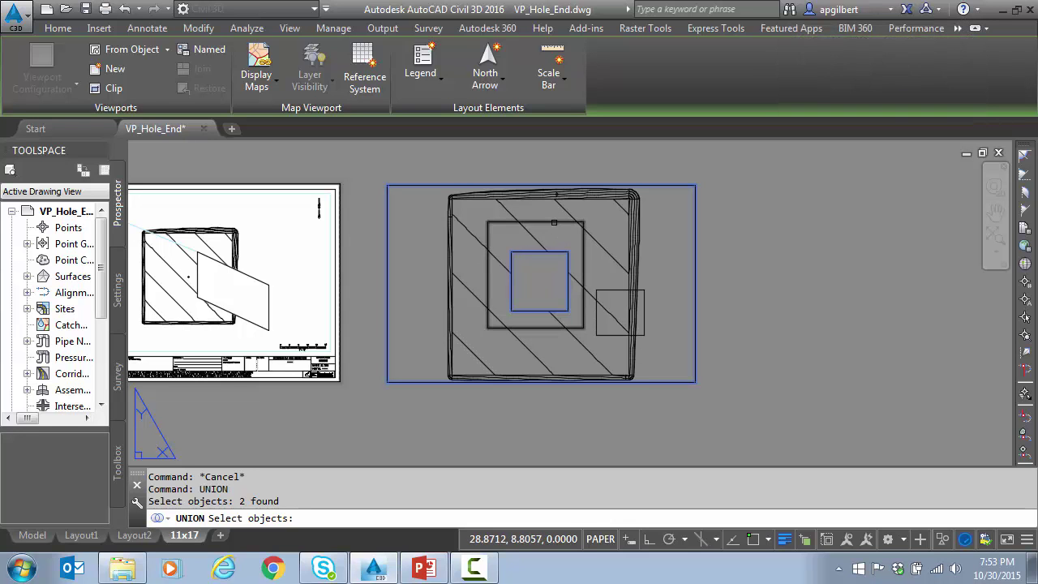
left_click(554, 222)
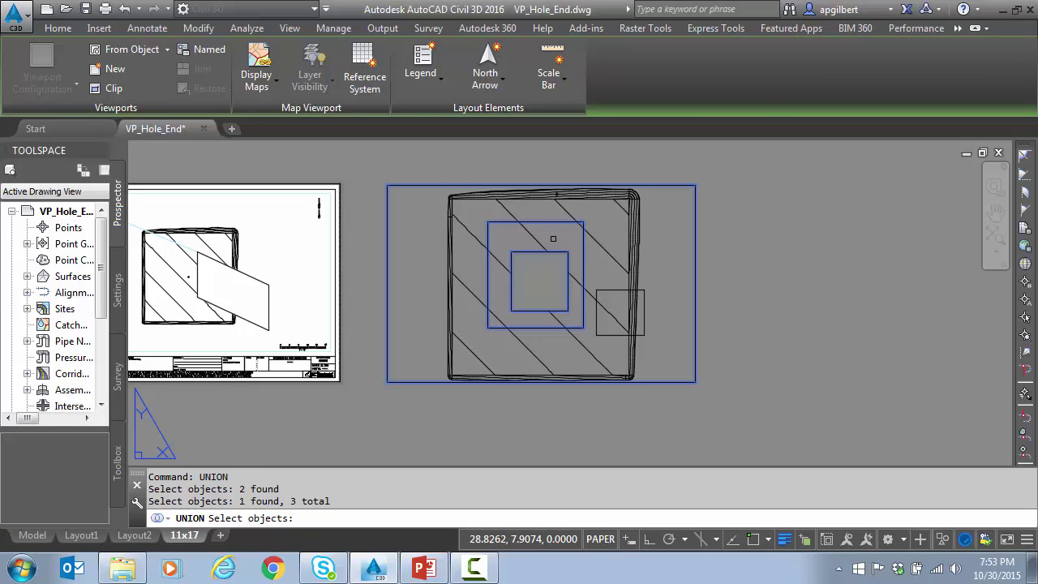
key("Return")
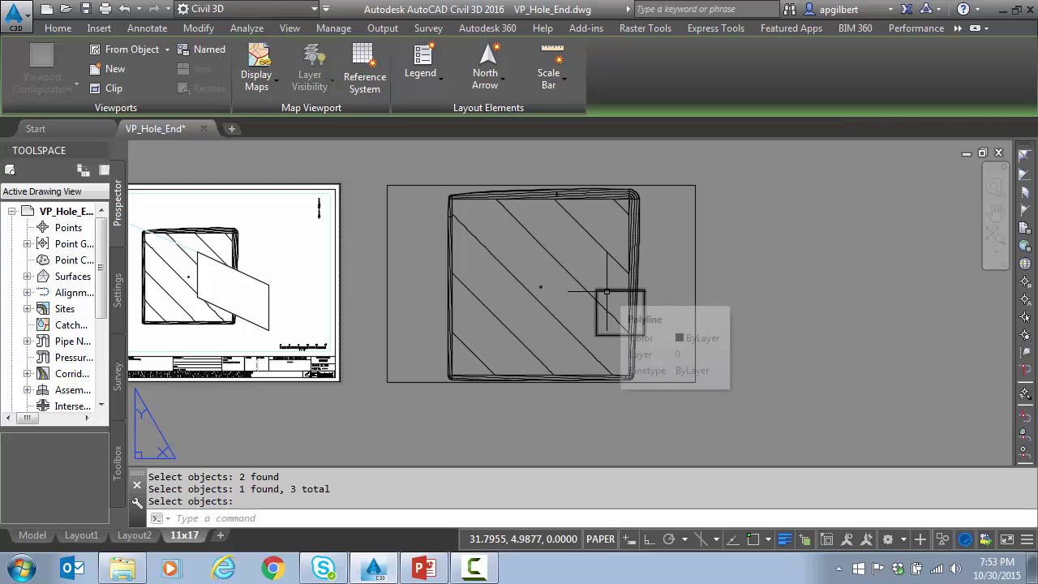
key("Escape")
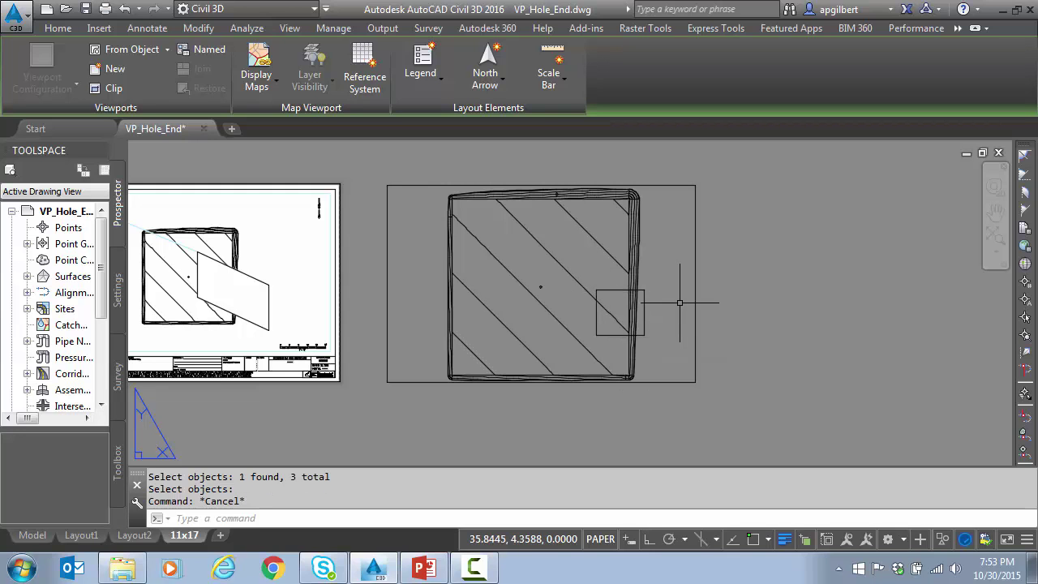
Step: Convert the small rectangle across the model's right edge into a region
type("region")
key("Return")
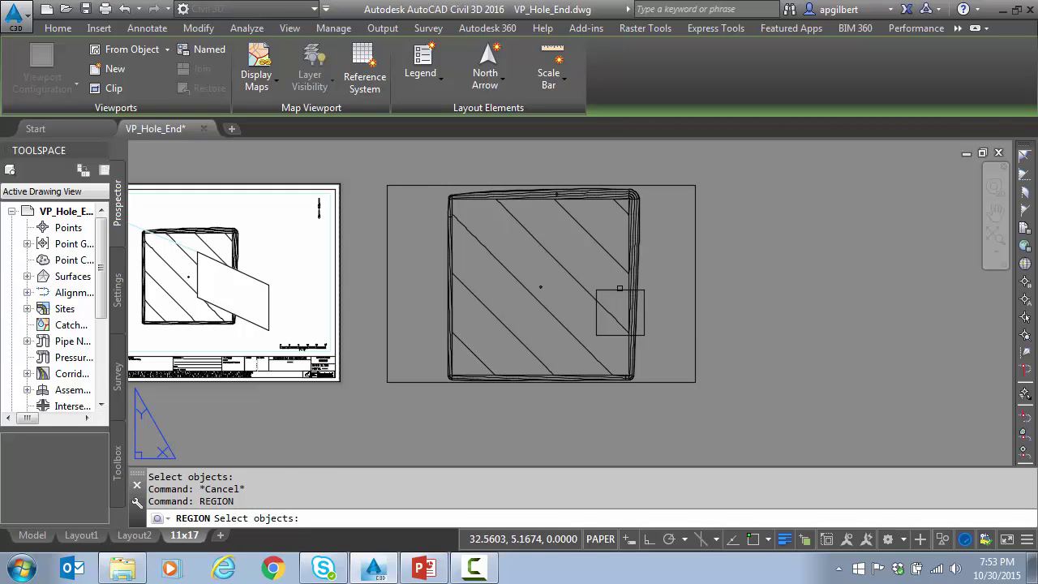
left_click(616, 315)
key("Return")
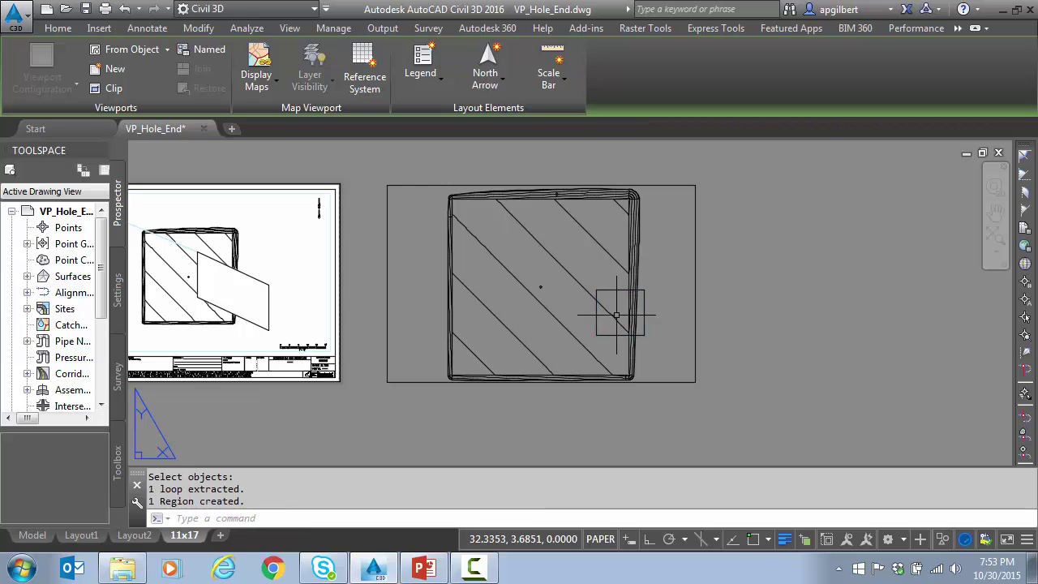
Step: Subtract the small region at the model's right edge from the outer viewport region
type("subtract")
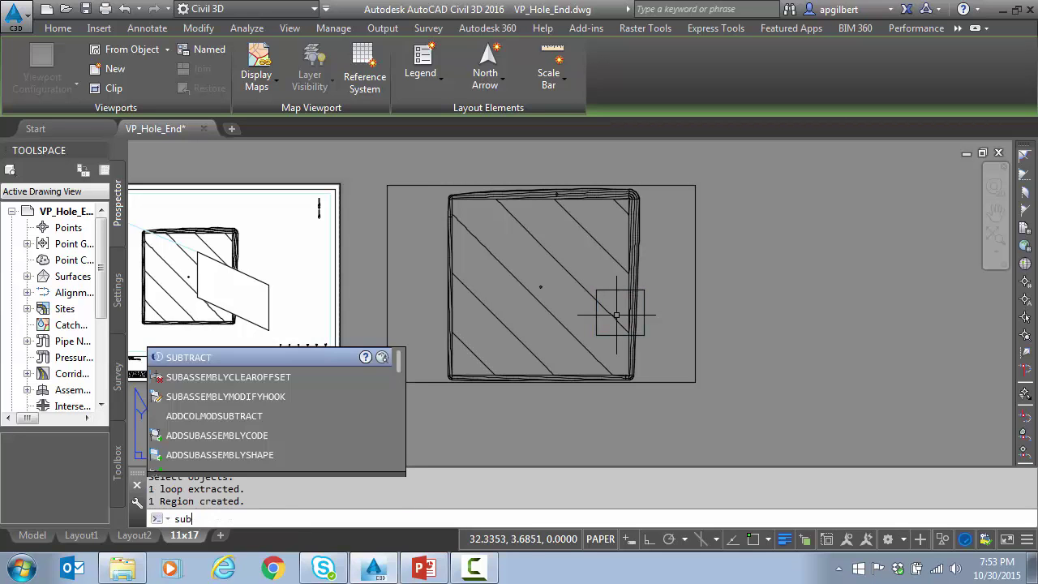
key("Return")
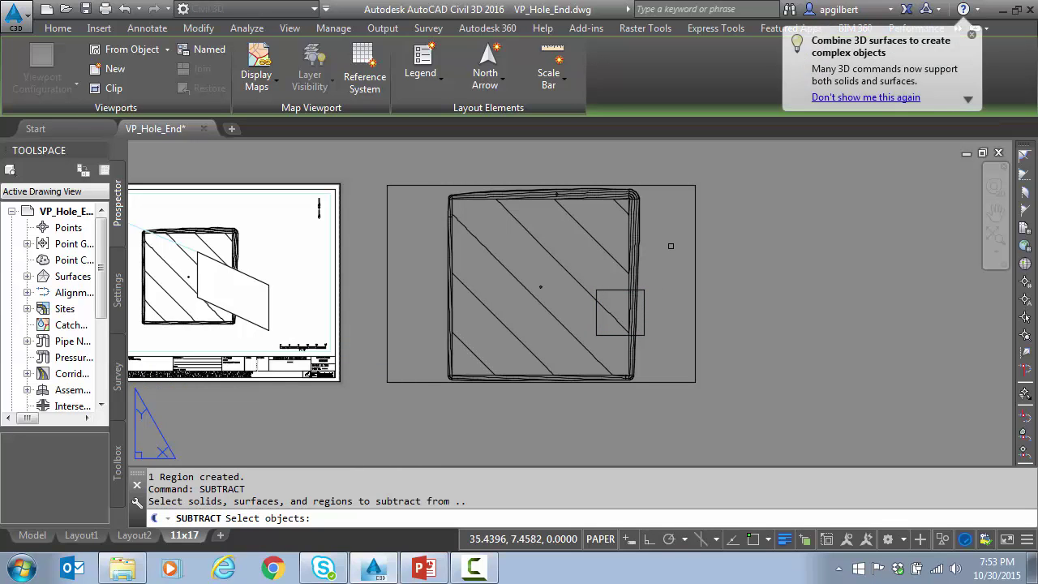
left_click(670, 186)
key("Return")
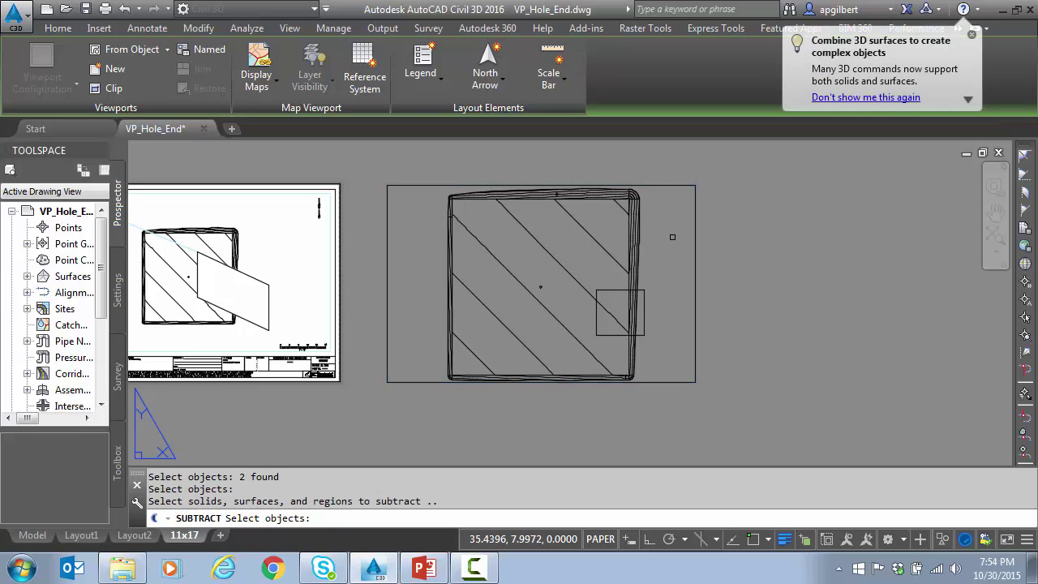
left_click(646, 307)
key("Return")
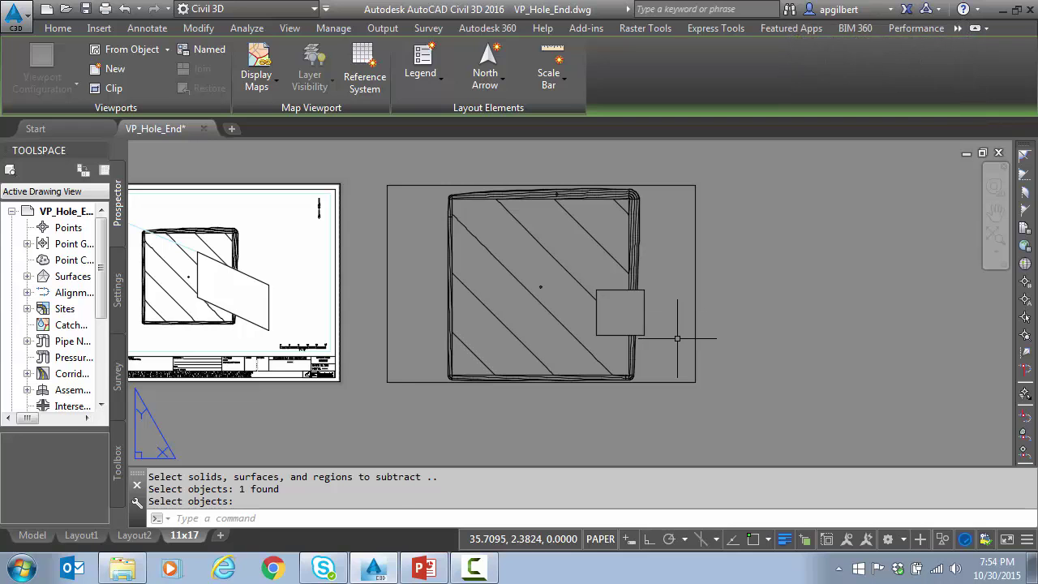
key("Escape")
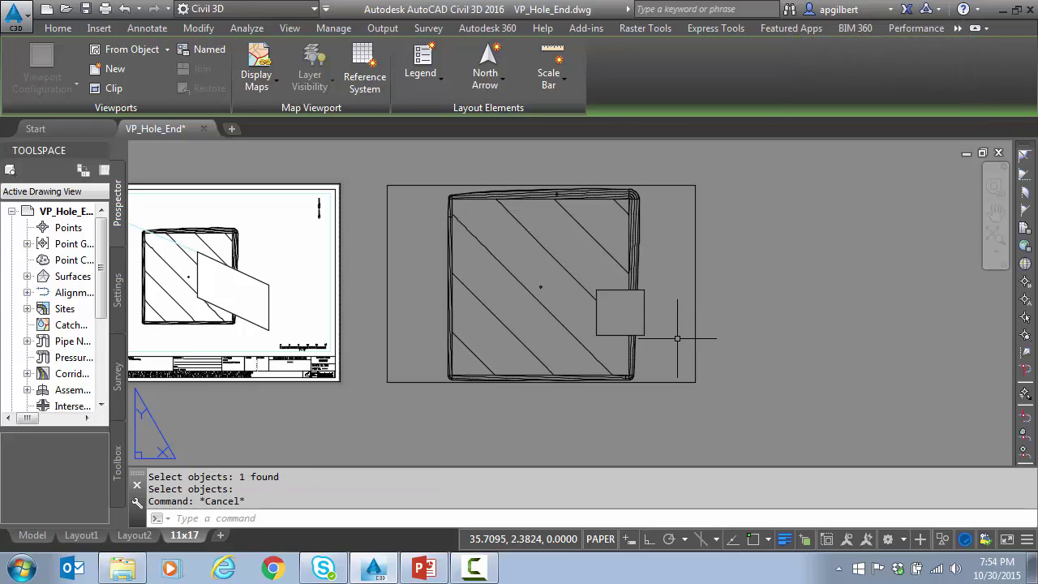